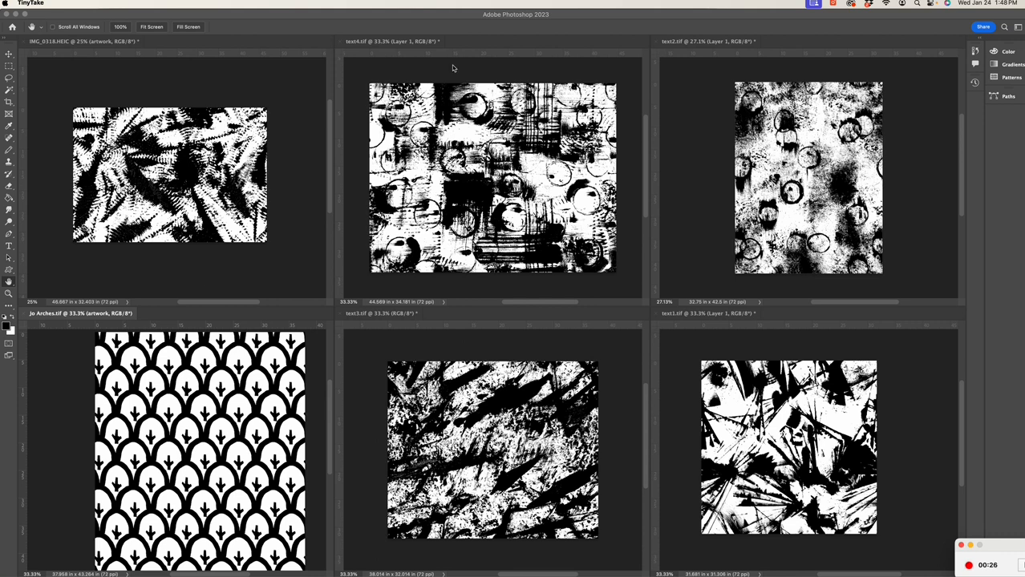
Try copying Layer 1 of text4.tif into Jo Arches.tif at full size and repositioning it over the arches.
click(429, 46)
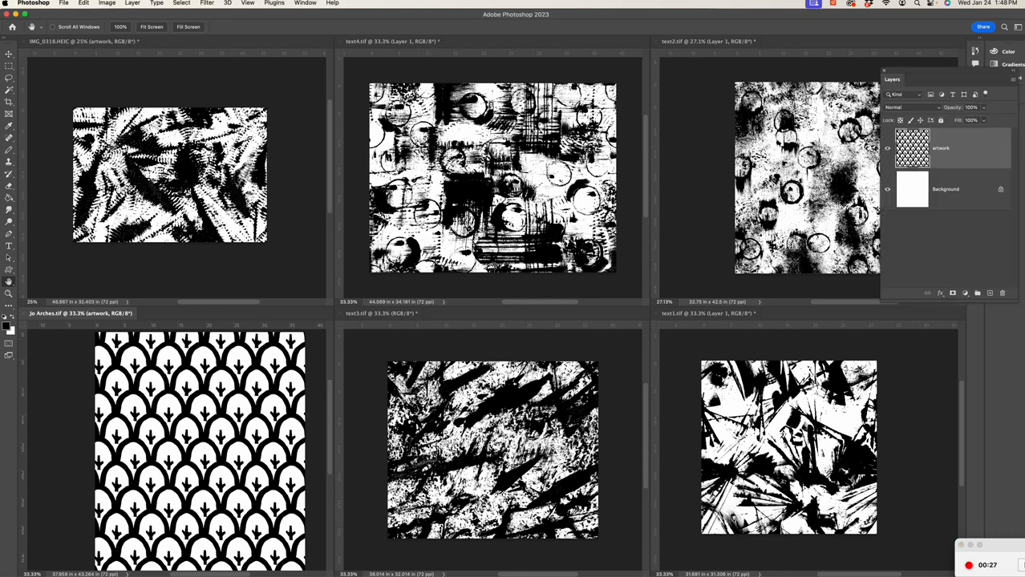
click(413, 49)
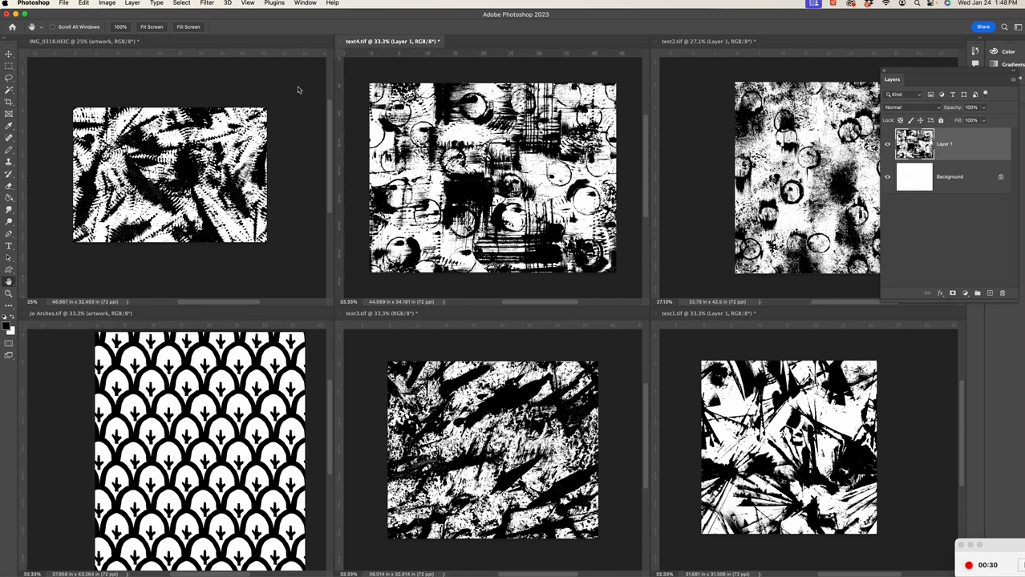
drag(923, 75, 690, 104)
drag(680, 173, 184, 407)
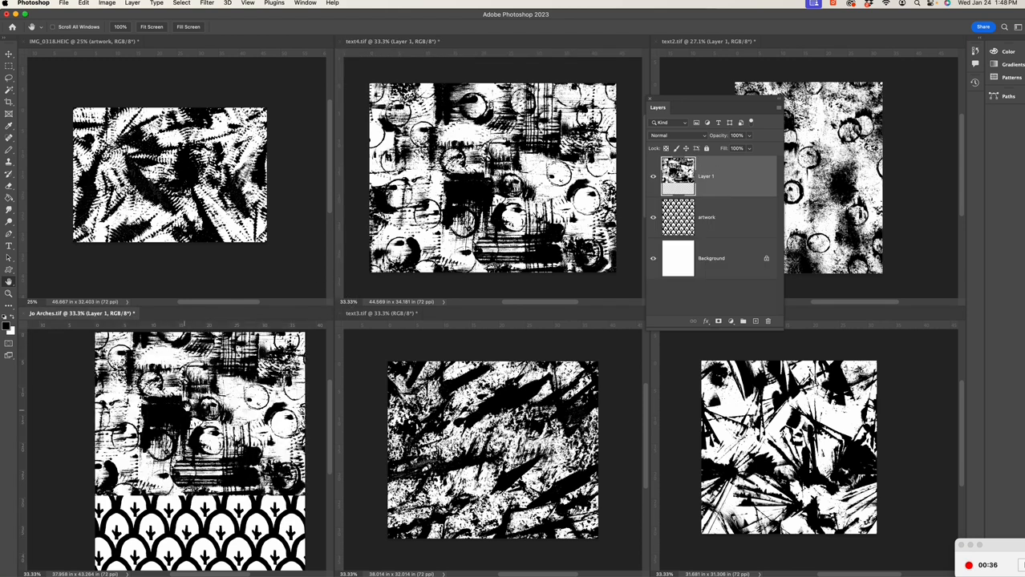
click(10, 53)
drag(197, 396, 256, 407)
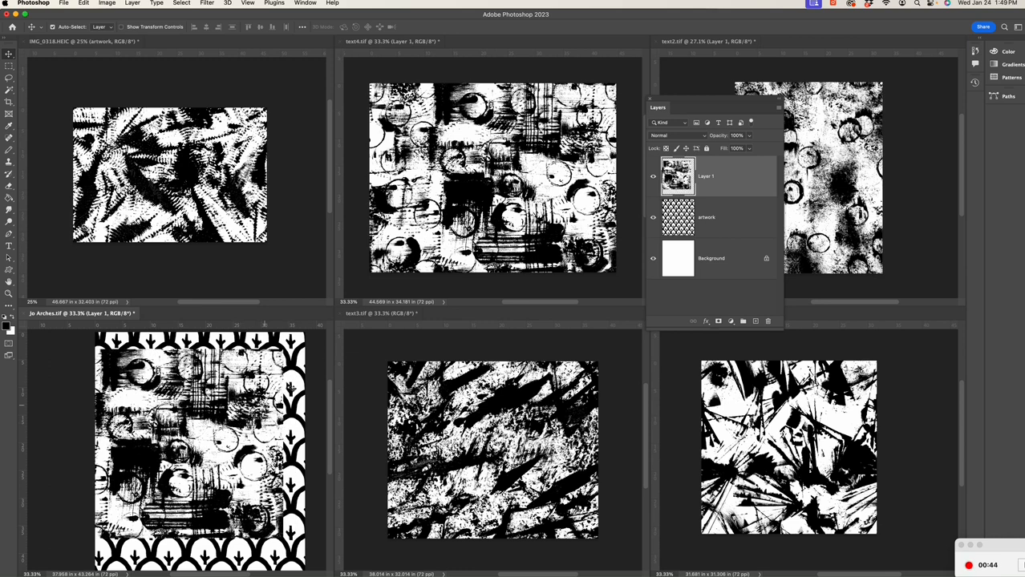
Delete the copied texture layer from Jo Arches.tif.
drag(734, 187, 767, 321)
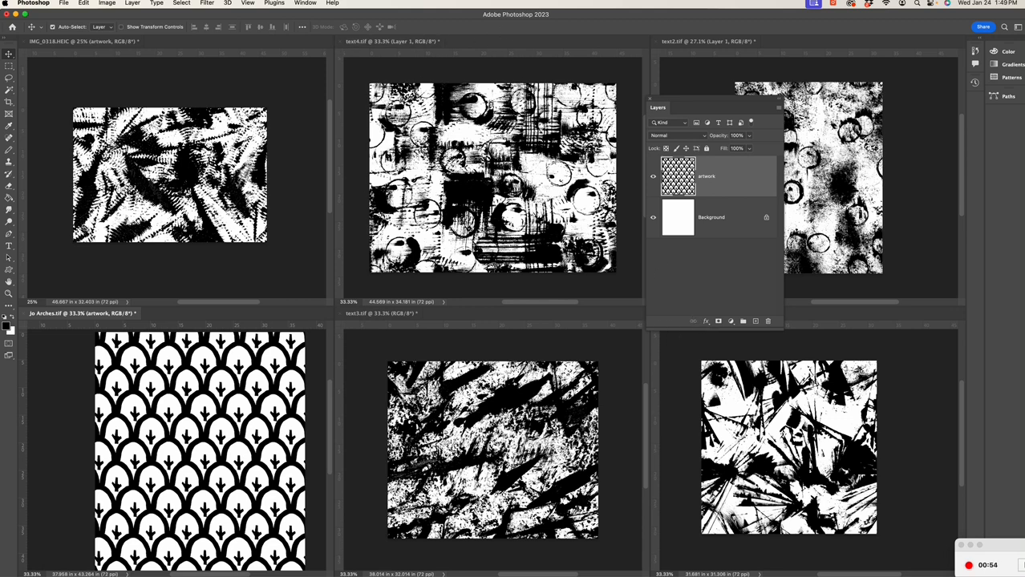
drag(703, 103, 924, 153)
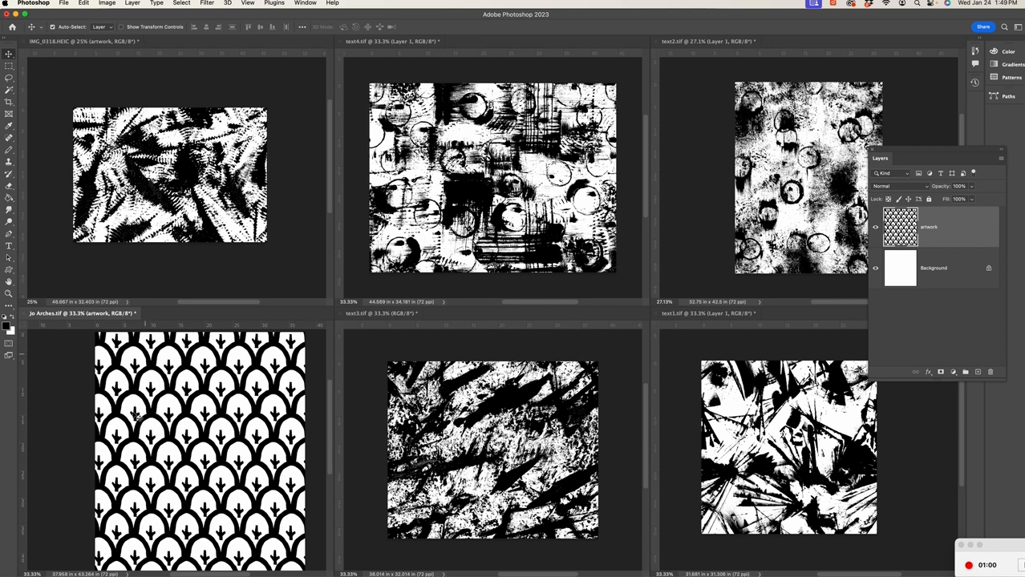
Resize the text4.tif image to a width of 5 inches, keeping its proportions.
click(417, 42)
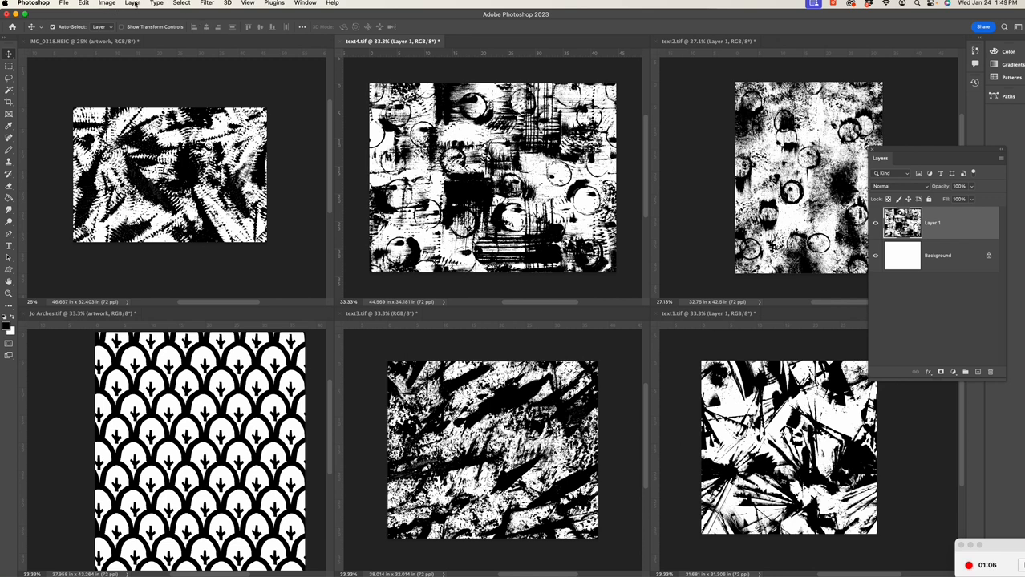
click(106, 3)
mouse_move(109, 14)
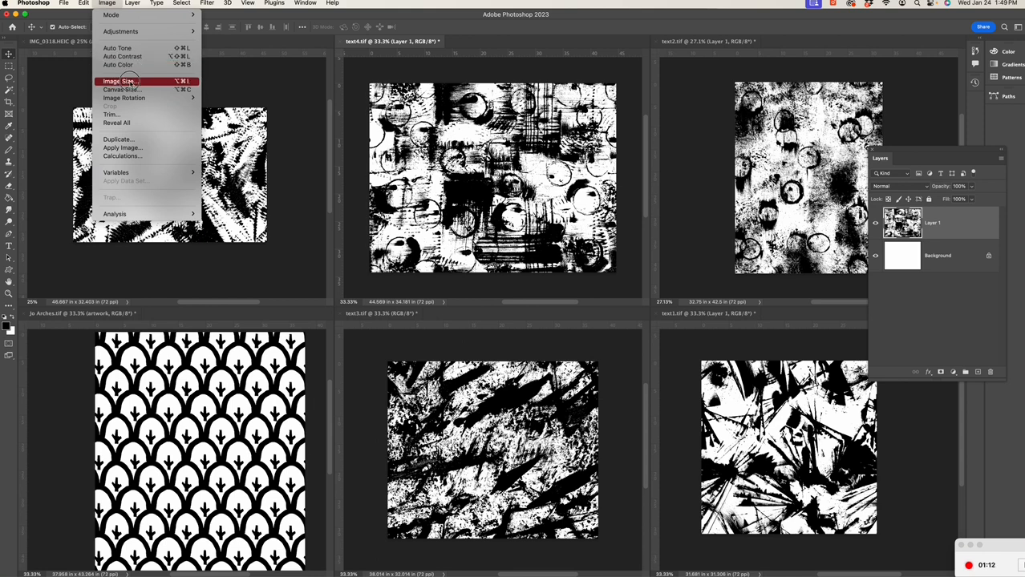
click(126, 81)
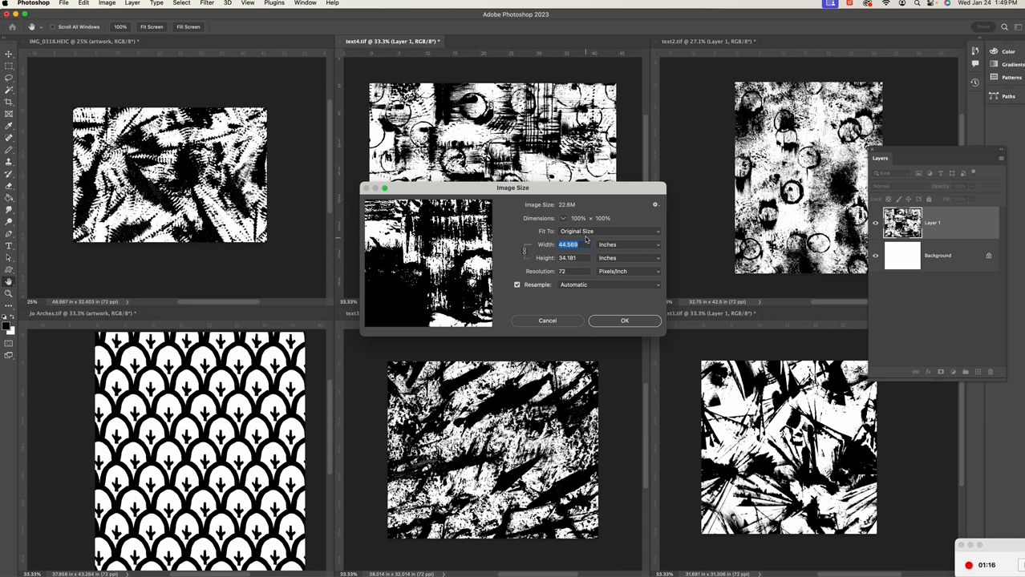
text(5)
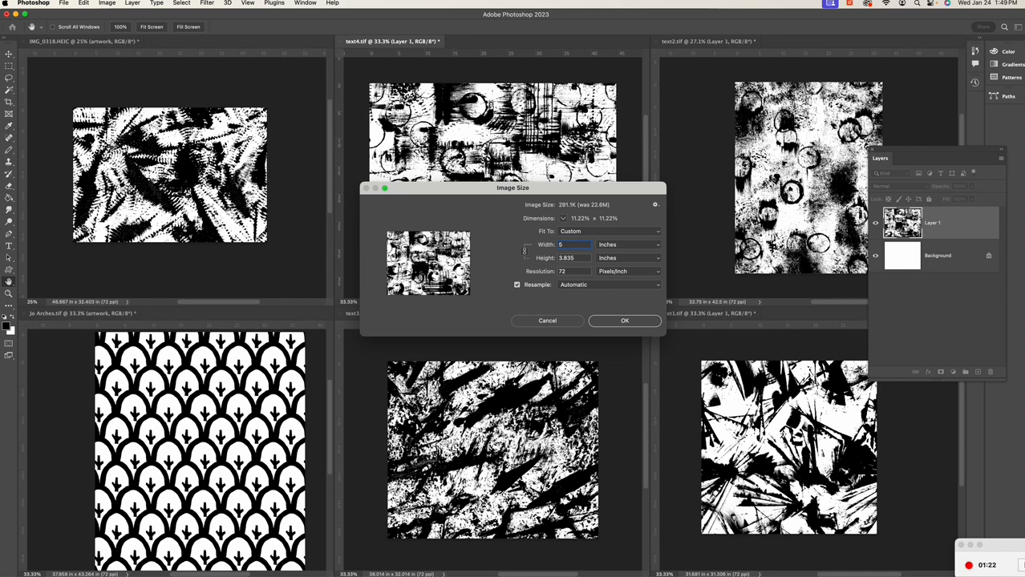
key(Return)
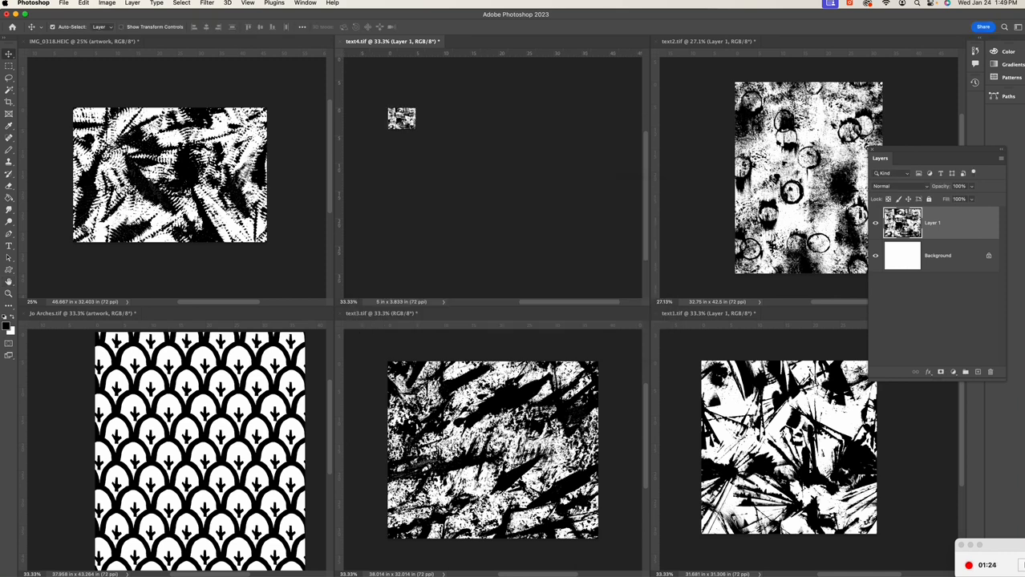
Try copying the reduced text4.tif texture layer onto the Jo Arches.tif artwork, and undo the copy.
key(z)
click(391, 118)
click(392, 117)
click(392, 117)
click(394, 108)
click(397, 95)
click(397, 95)
drag(902, 222, 216, 395)
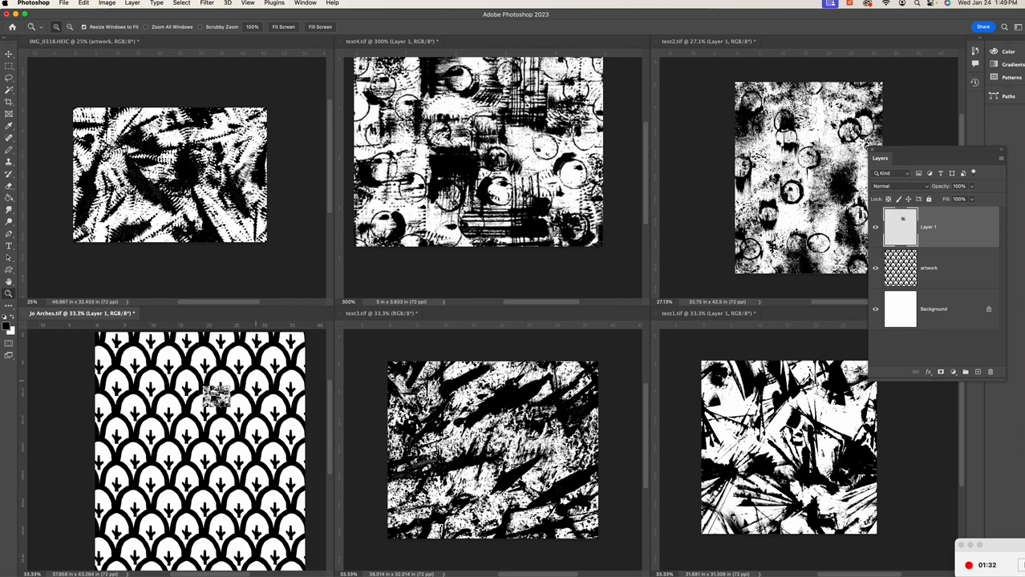
key(super+z)
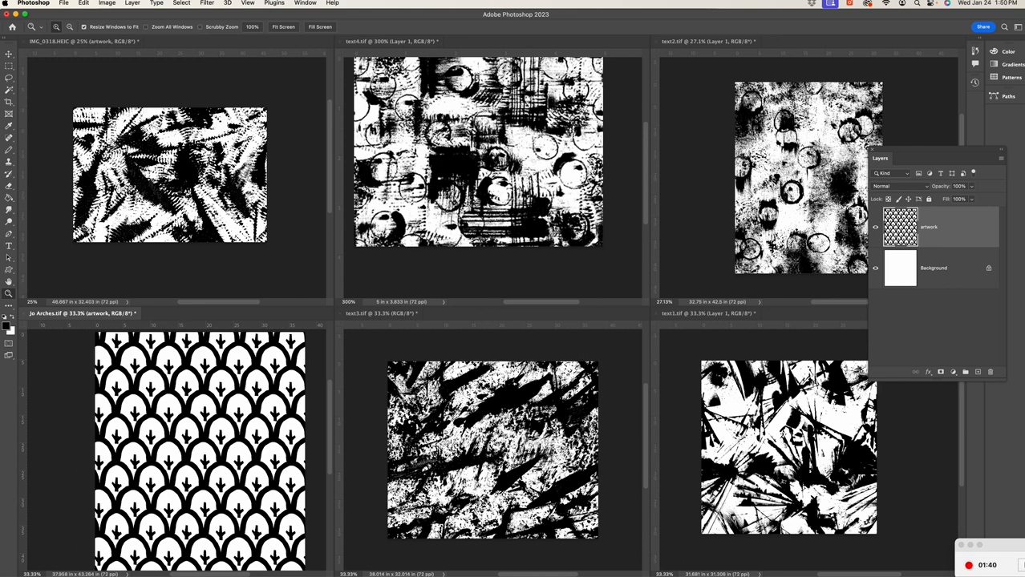
Select the whole text4.tif canvas and define it as a pattern named text4.tif.
key(h)
click(478, 152)
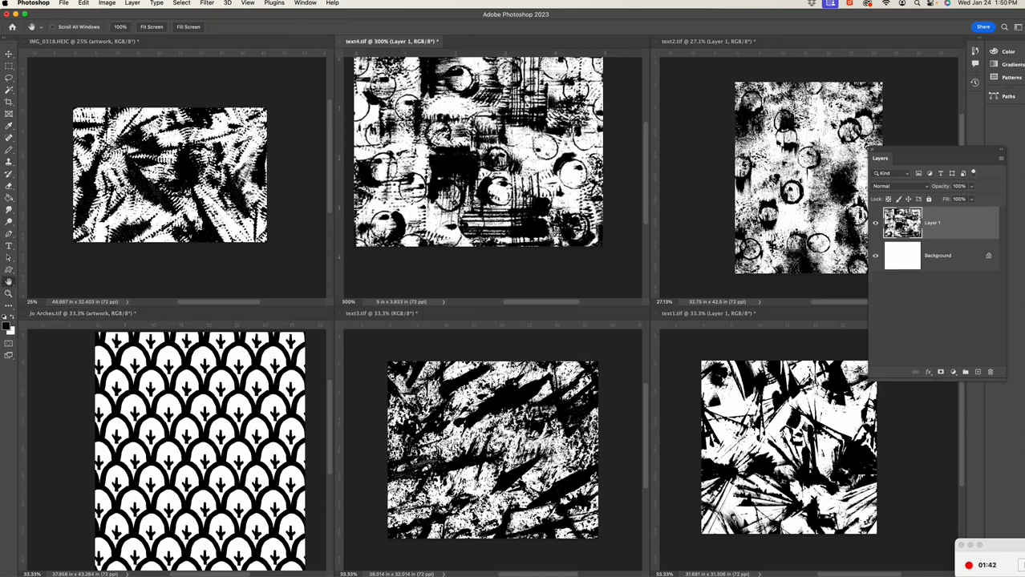
drag(489, 167, 496, 187)
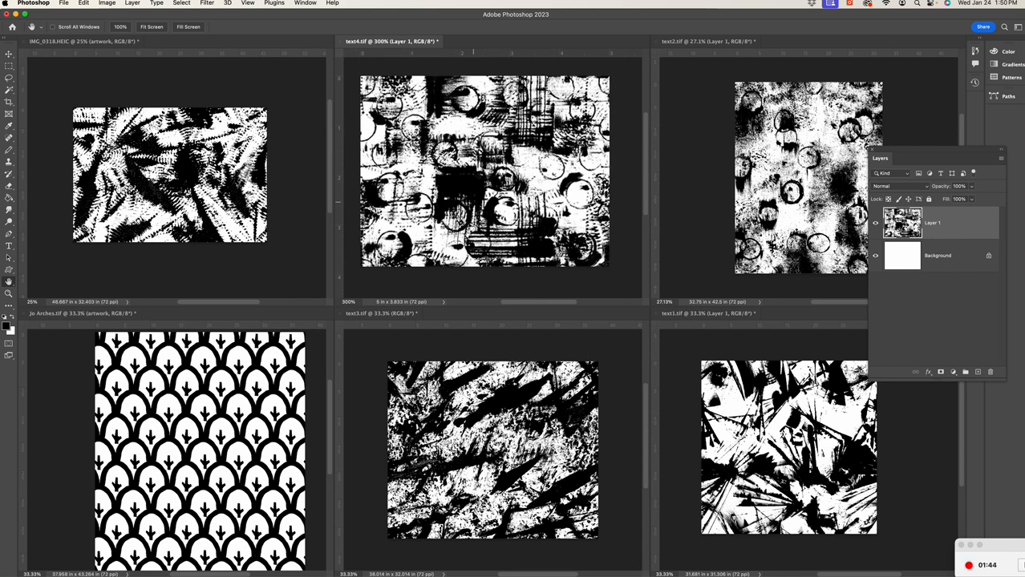
click(181, 3)
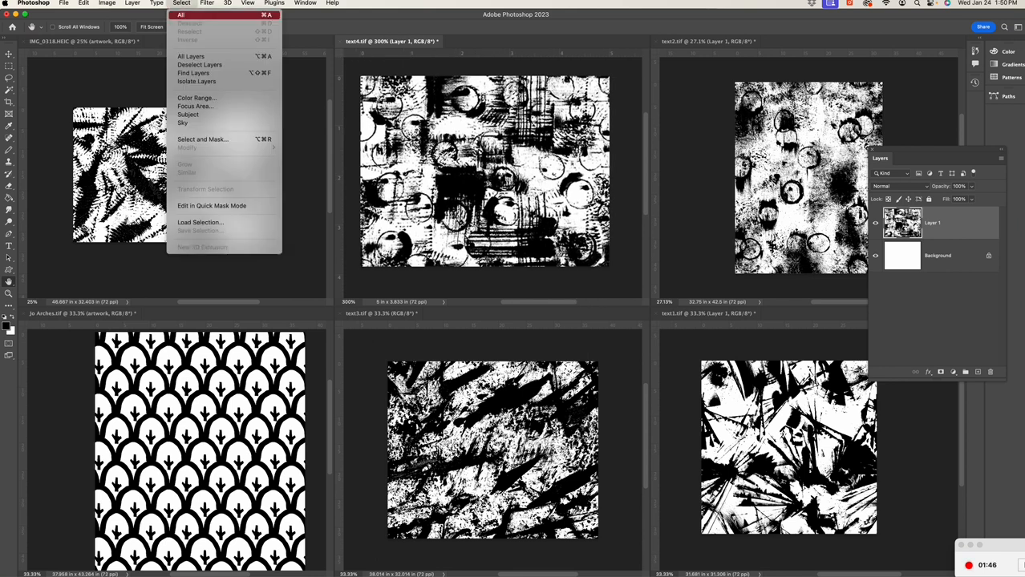
click(178, 12)
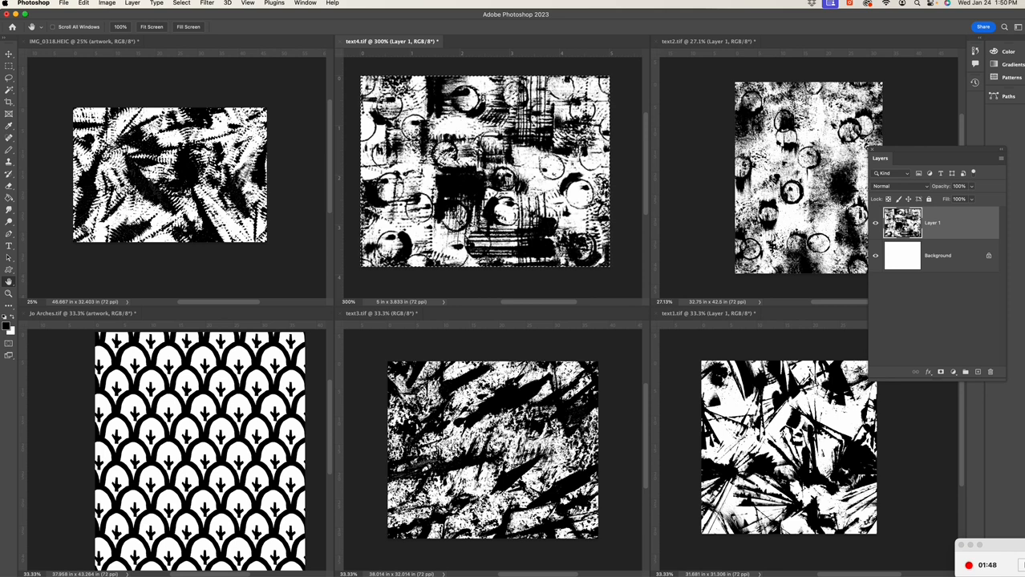
click(83, 2)
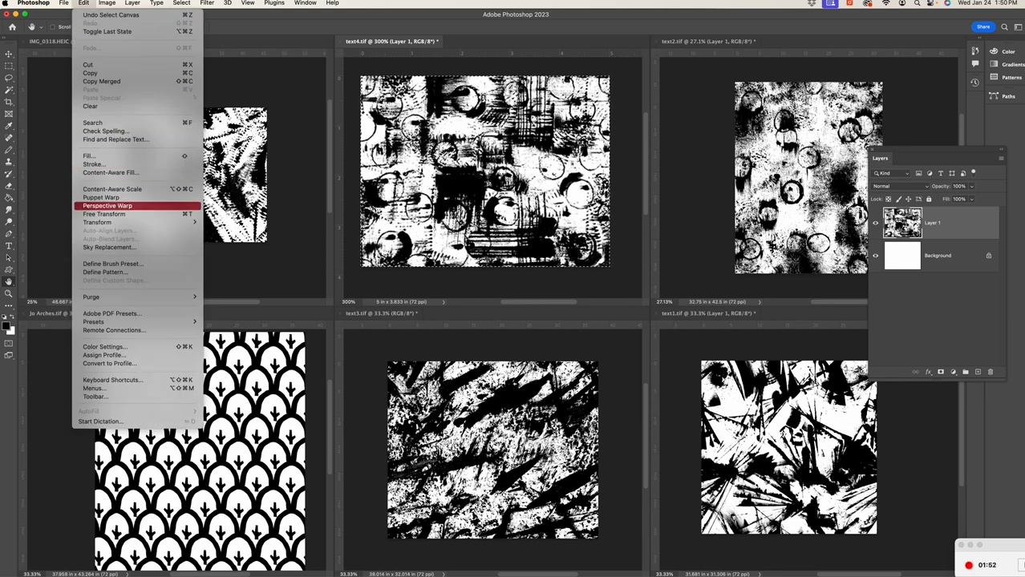
click(105, 271)
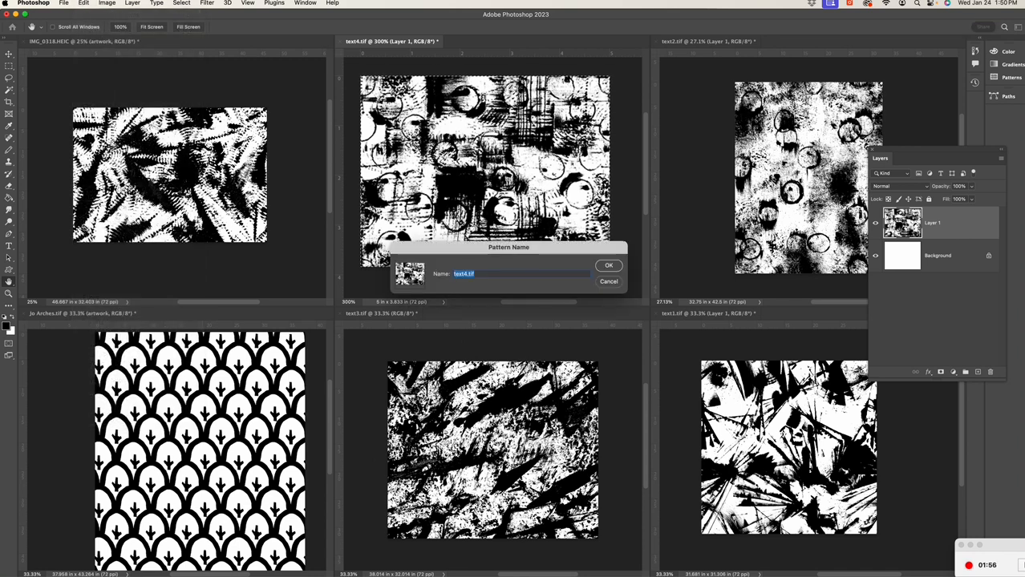
key(Return)
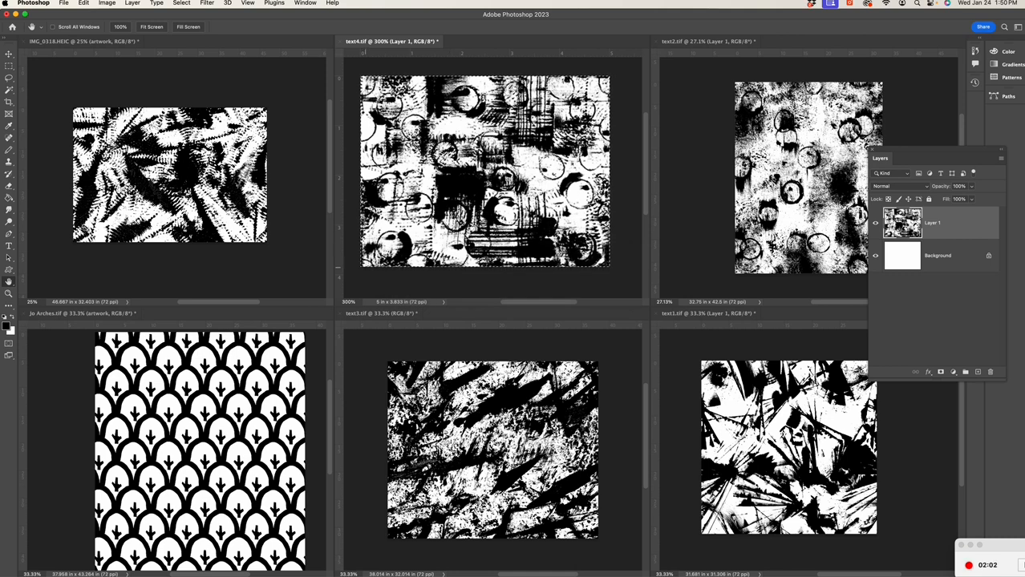
Float Jo Arches.tif in its own enlarged window and view the artwork at 50%.
click(83, 313)
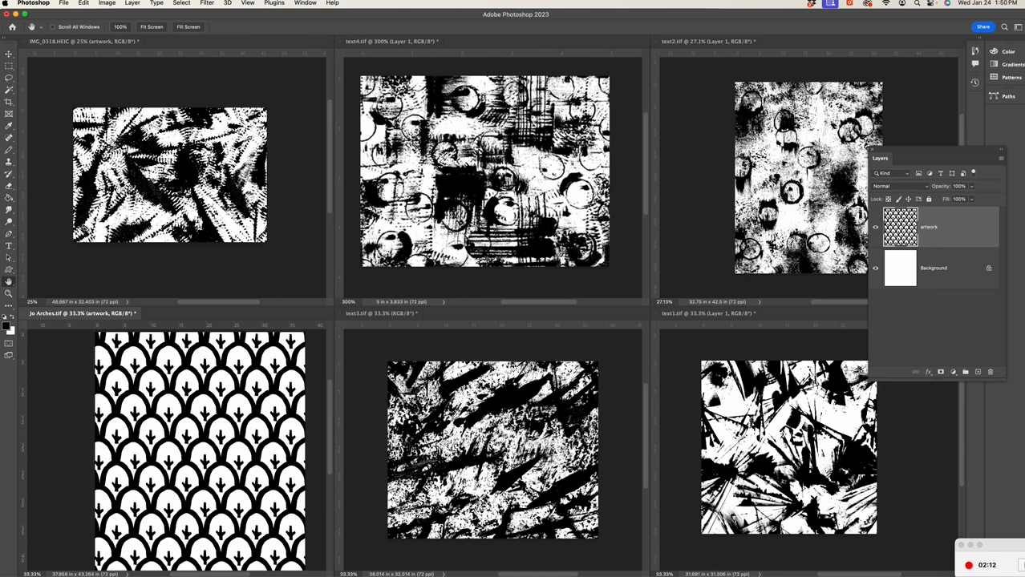
drag(83, 314, 287, 69)
drag(449, 329, 755, 522)
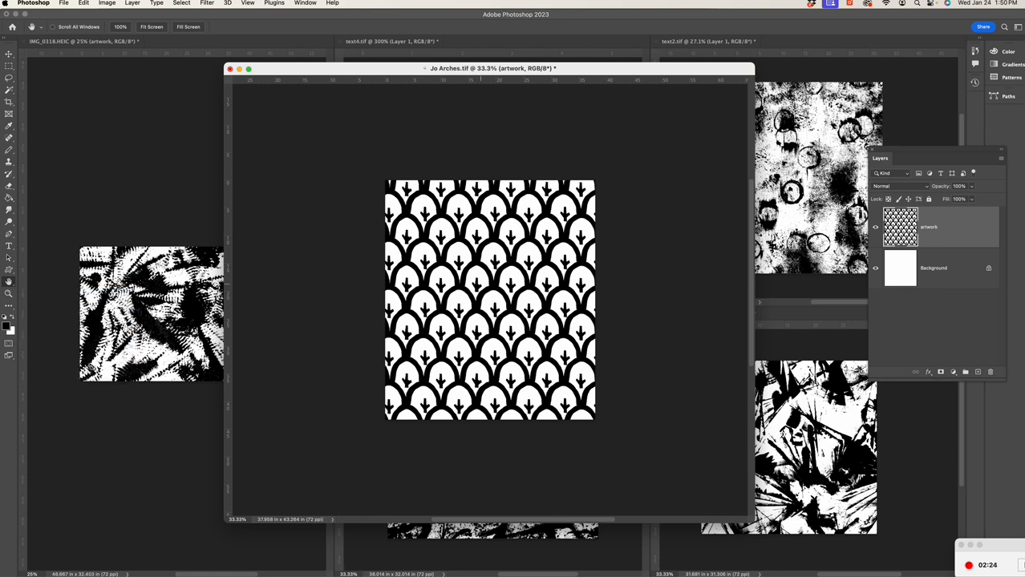
key(z)
click(475, 263)
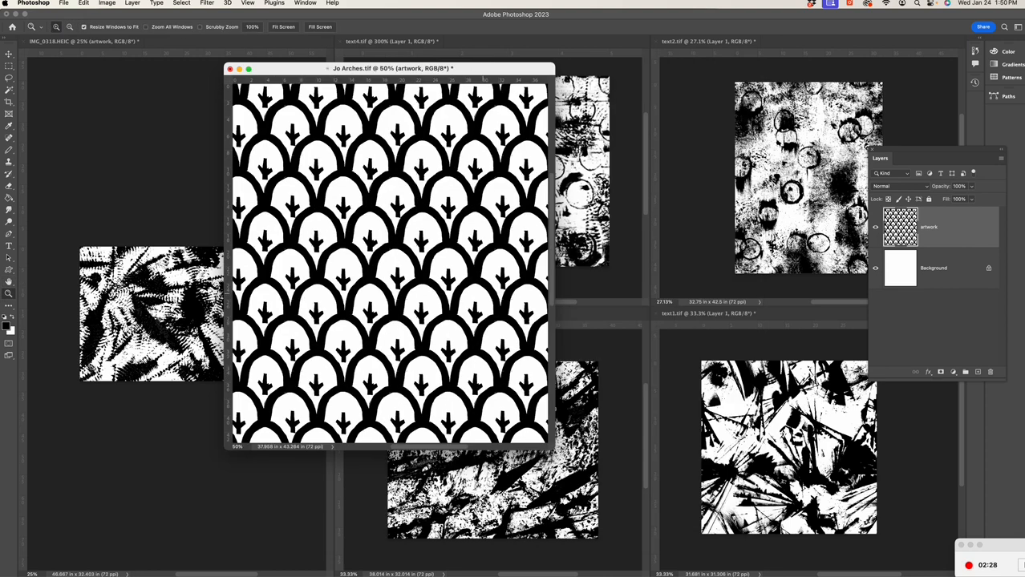
drag(554, 450, 798, 554)
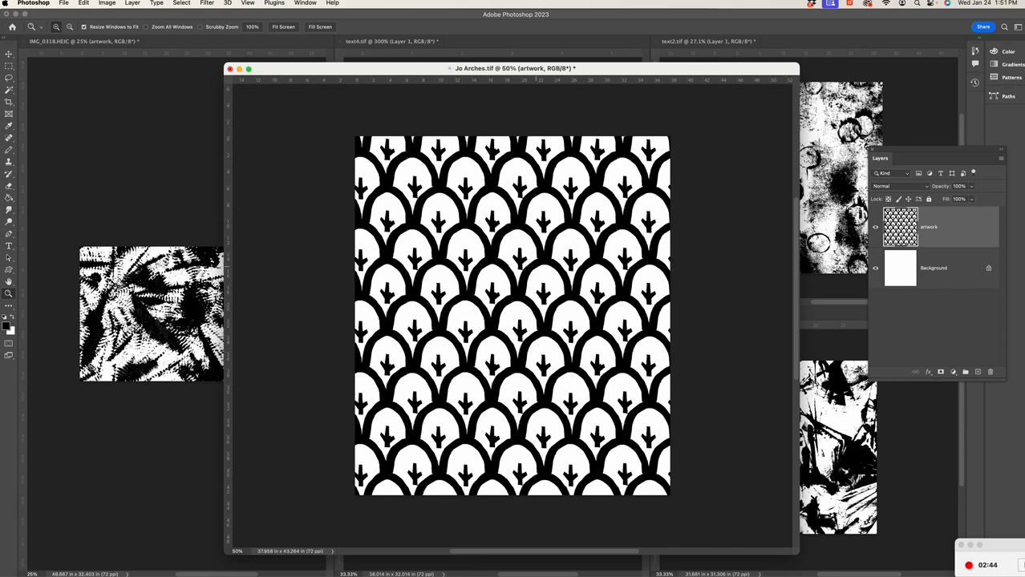
Select all black areas of the artwork layer in Jo Arches.tif with the Magic Wand.
key(w)
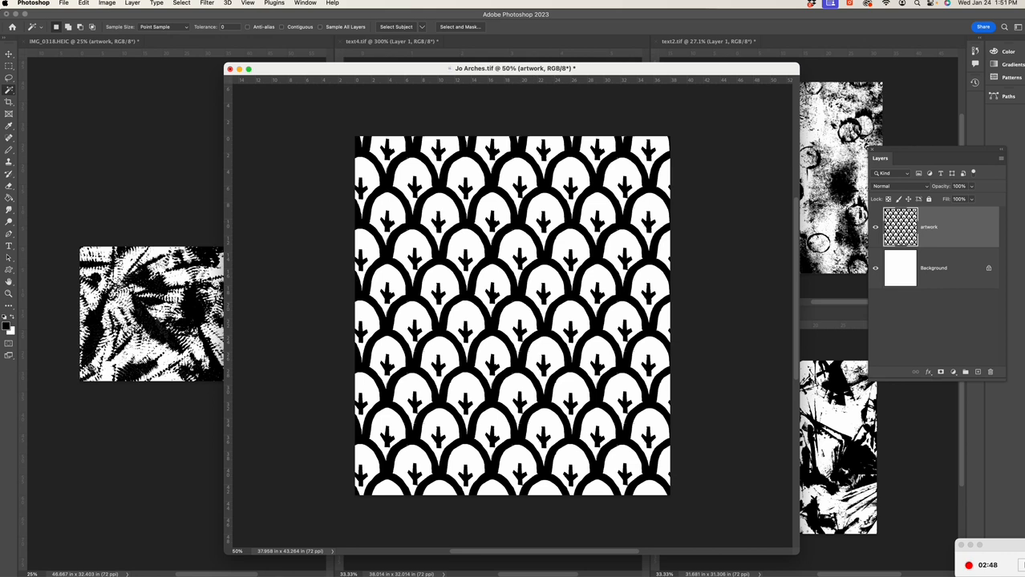
click(534, 197)
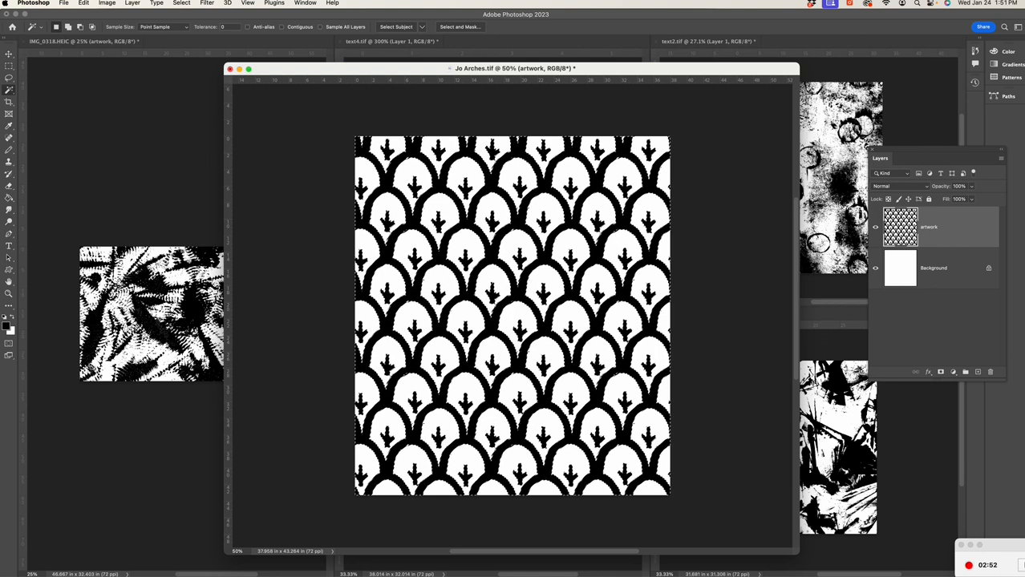
Fill the selected black areas of the arches with the text4.tif pattern and clear the selection.
click(84, 3)
click(89, 157)
click(501, 266)
click(477, 341)
click(572, 223)
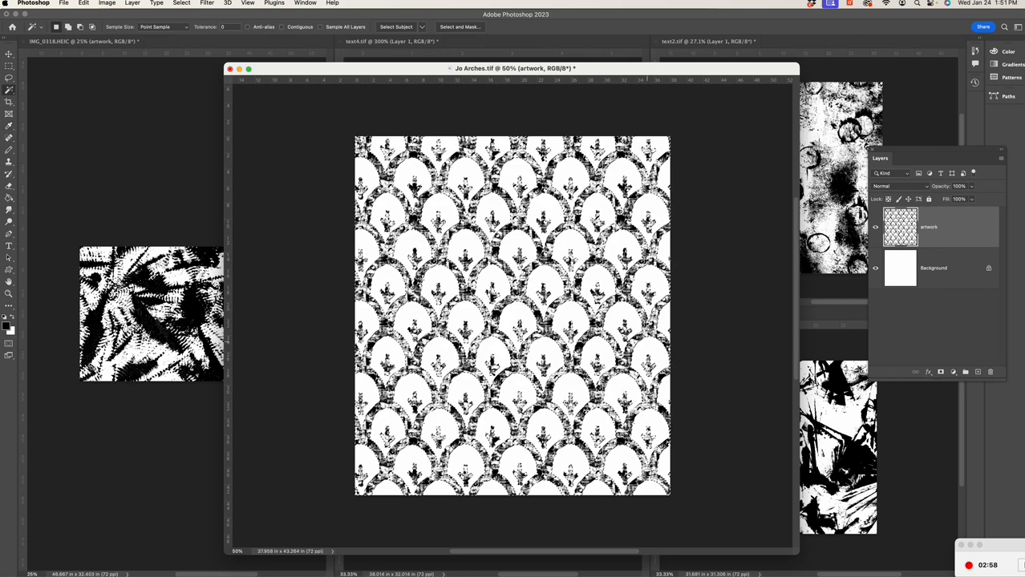
key(super+d)
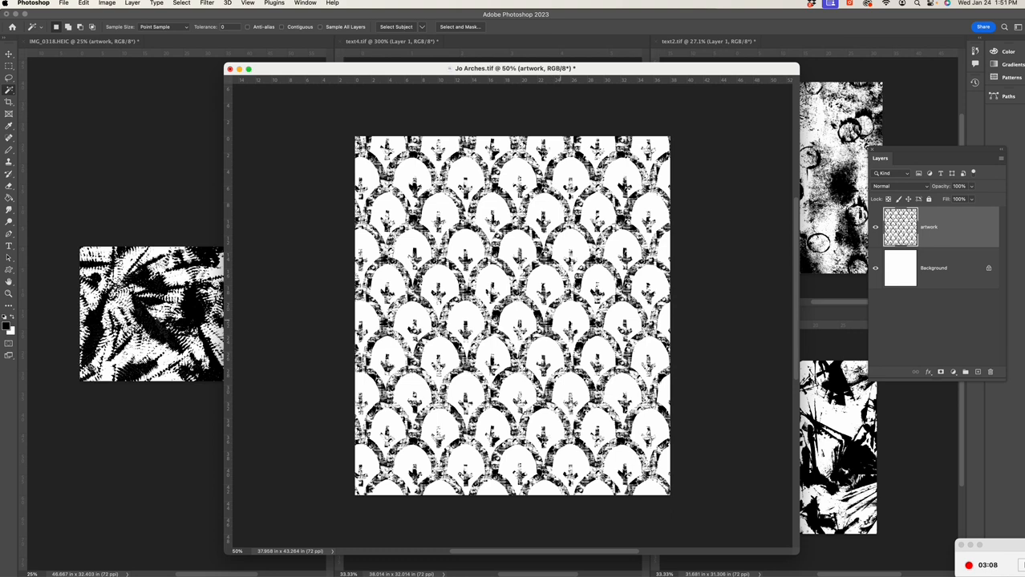
Undo the deselection and the pattern fill on the arches artwork.
key(super+z)
key(super+z)
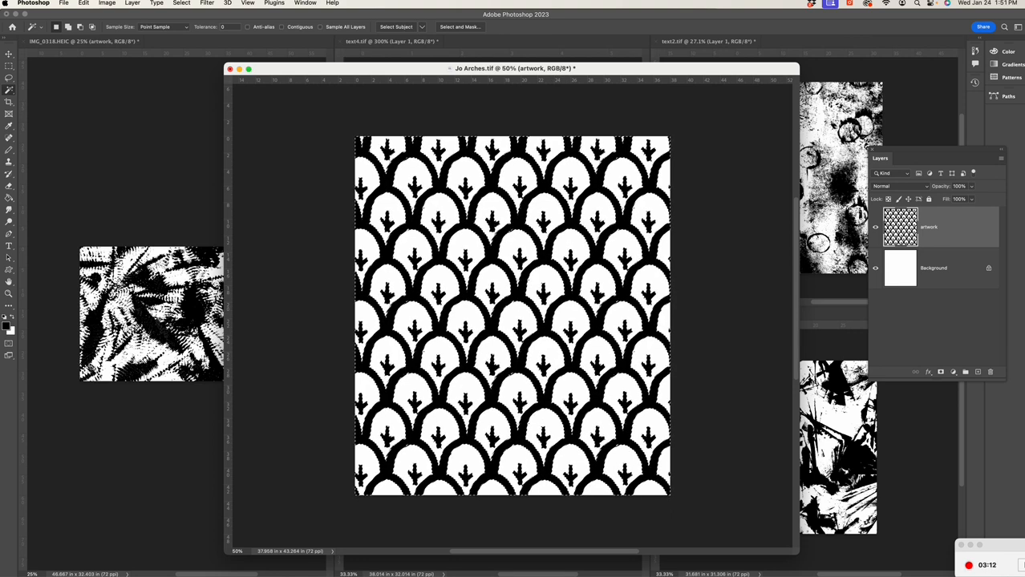
Set the foreground colour to a dark blue.
click(6, 327)
click(717, 345)
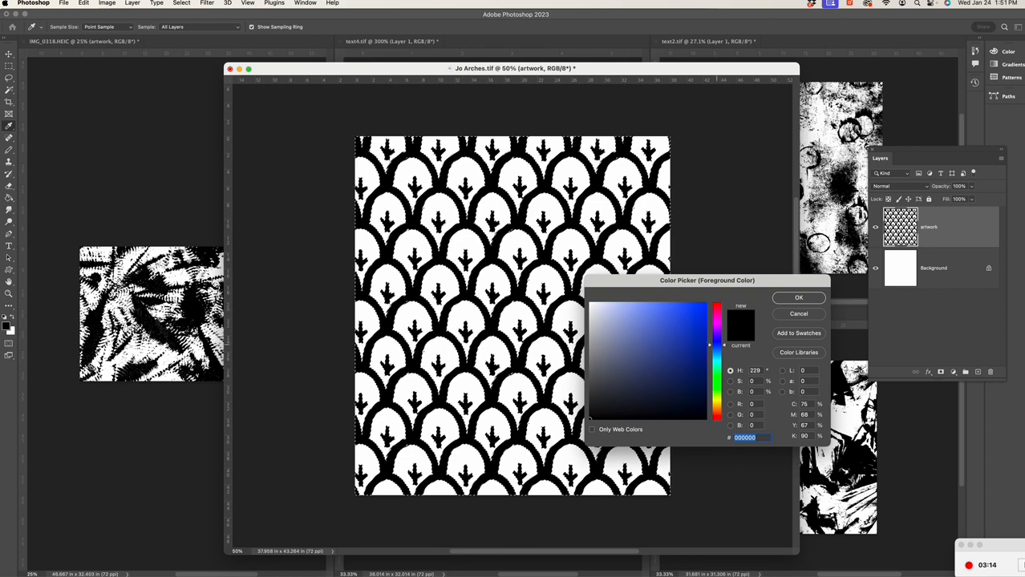
click(700, 342)
key(Return)
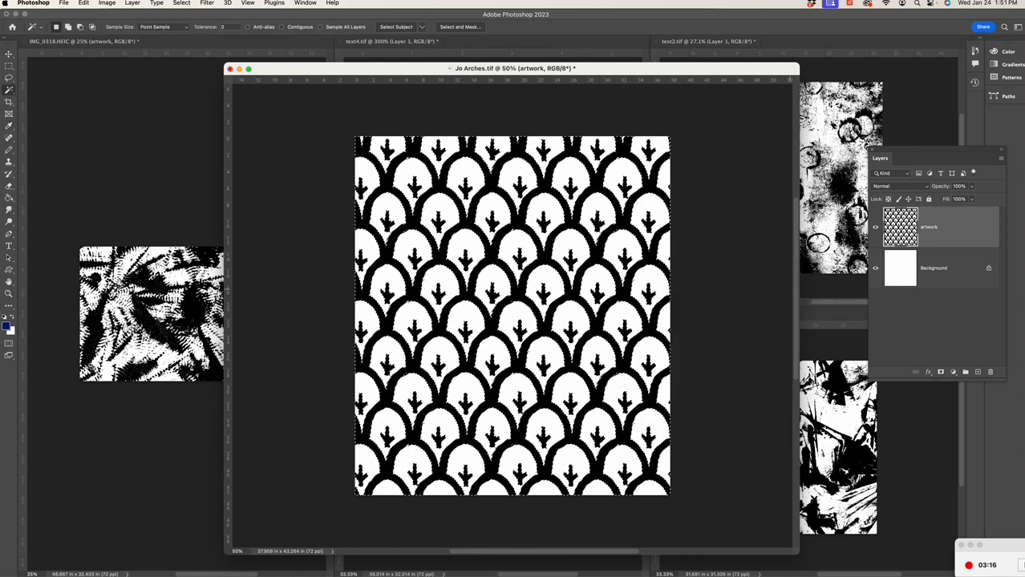
Fill the selected black areas of the arches artwork with the dark blue foreground colour and clear the selection.
click(84, 3)
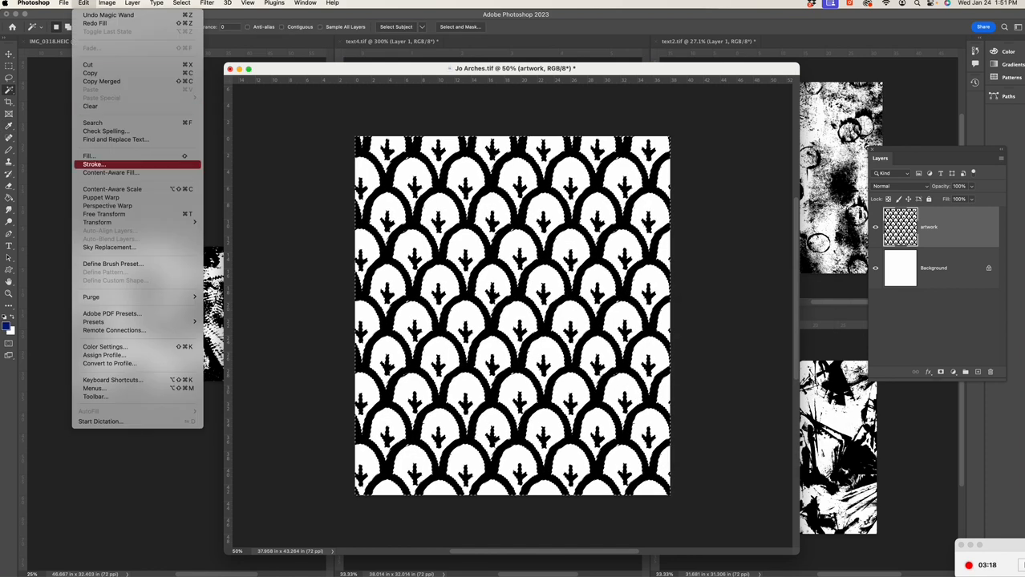
click(105, 158)
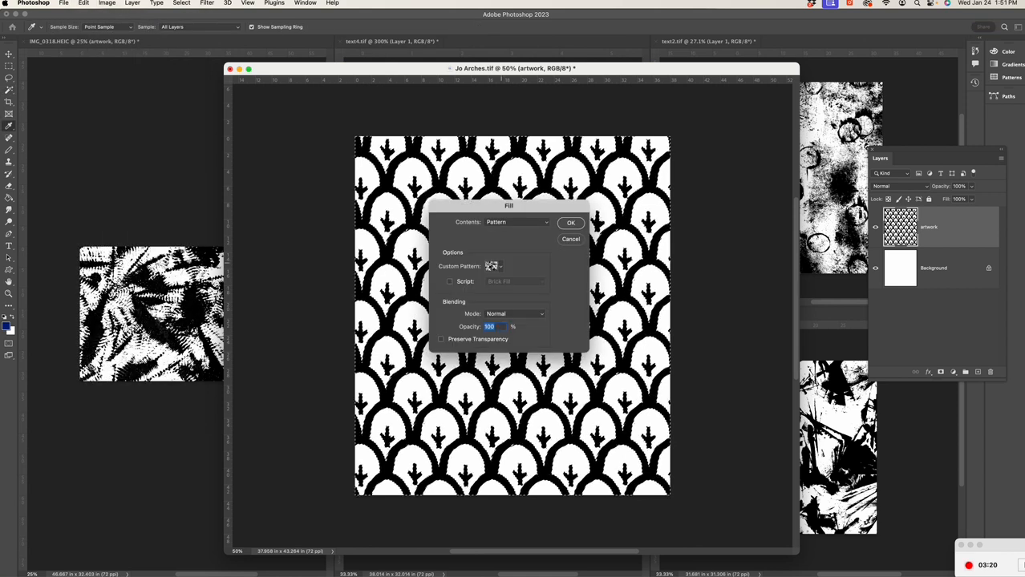
click(494, 266)
click(574, 286)
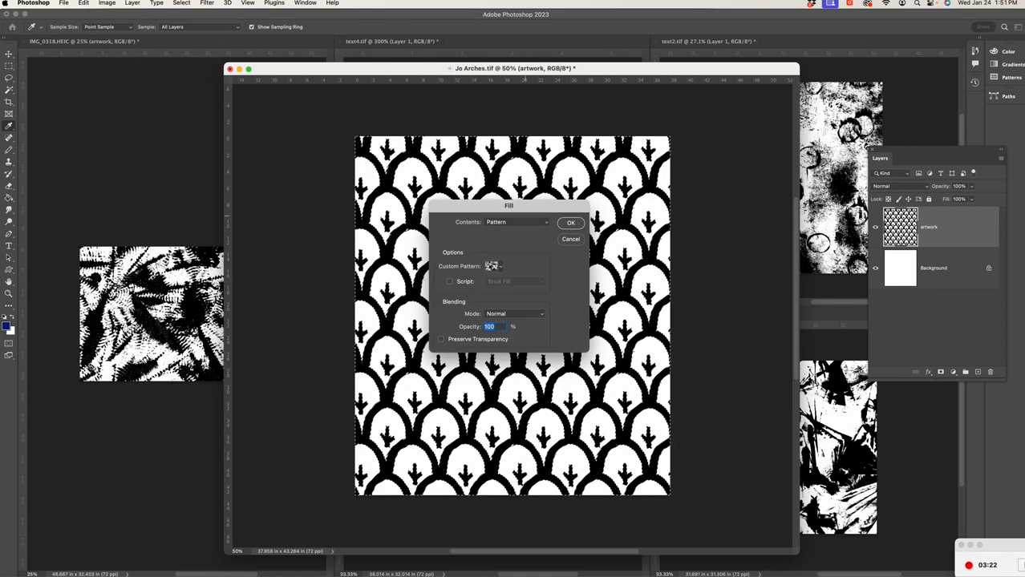
click(519, 224)
click(510, 175)
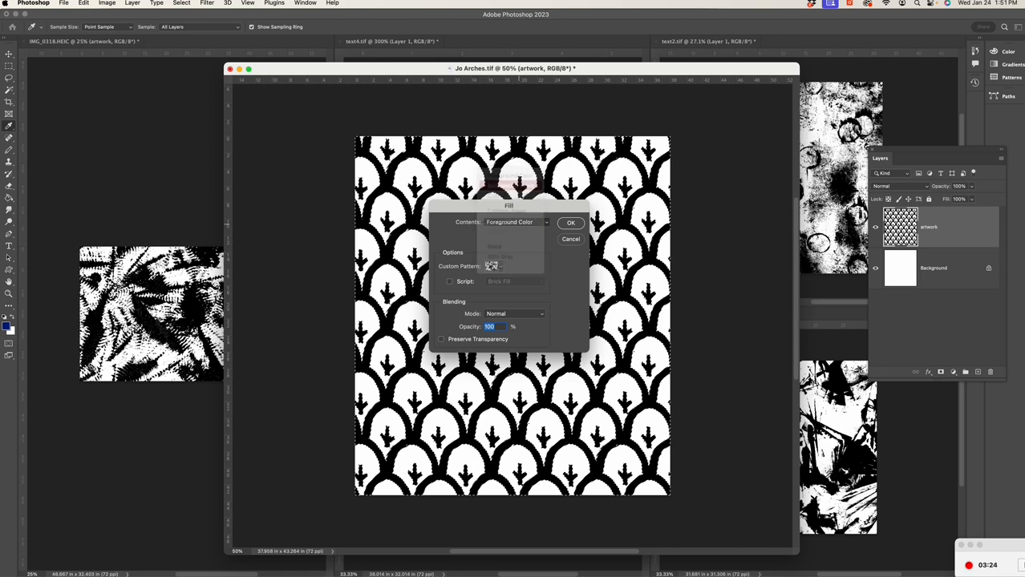
key(Return)
key(super+d)
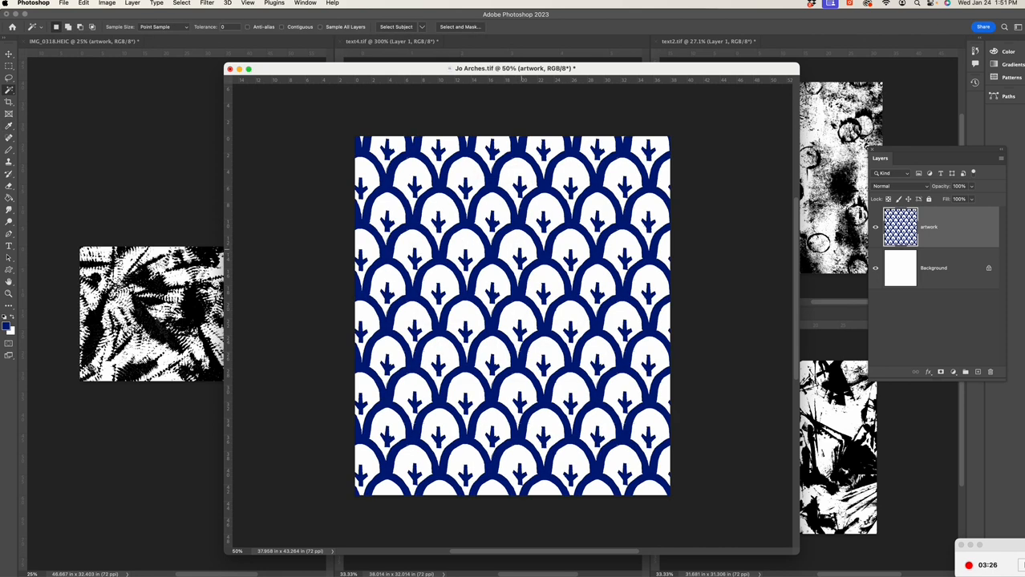
Select the artwork's white areas, fill them with light purple (ca8ddc), clear the selection and save the file.
click(517, 241)
click(7, 326)
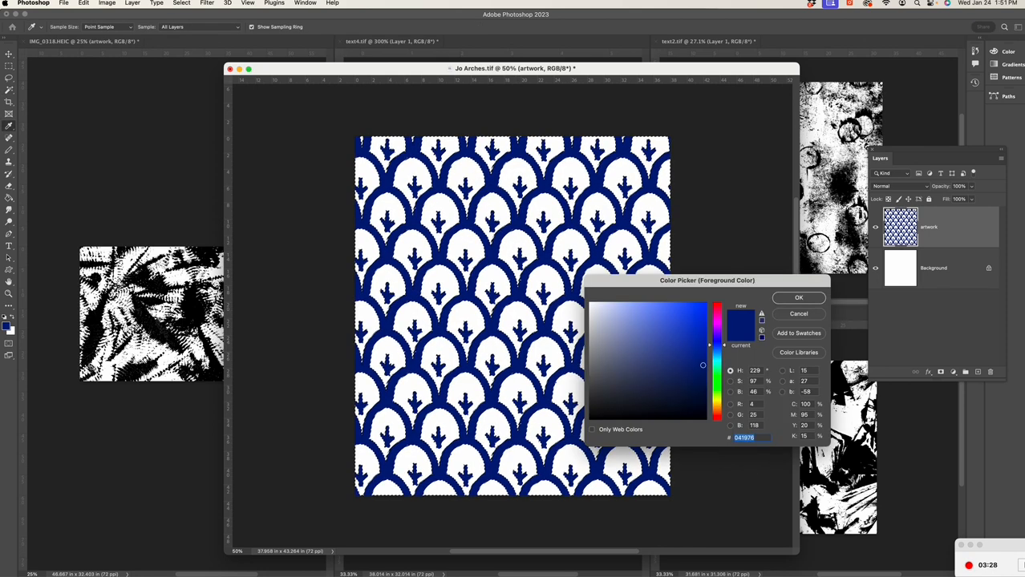
click(717, 324)
click(632, 319)
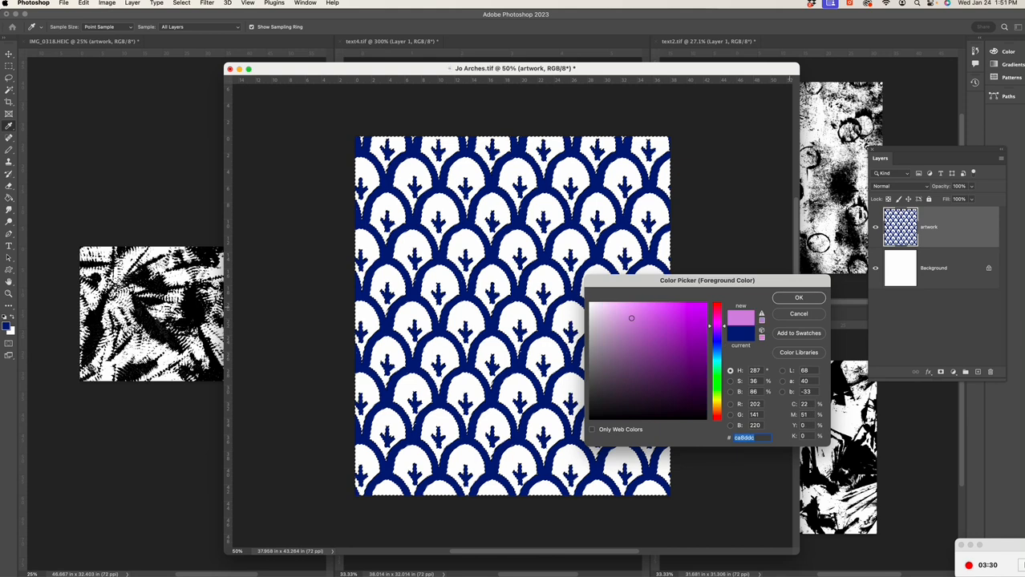
click(790, 299)
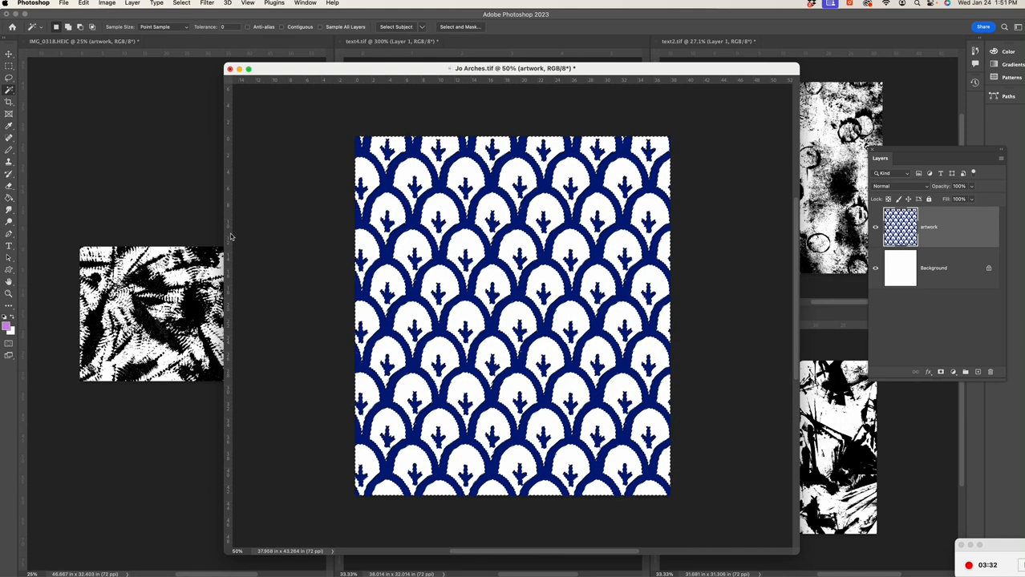
key(alt+BackSpace)
key(super+d)
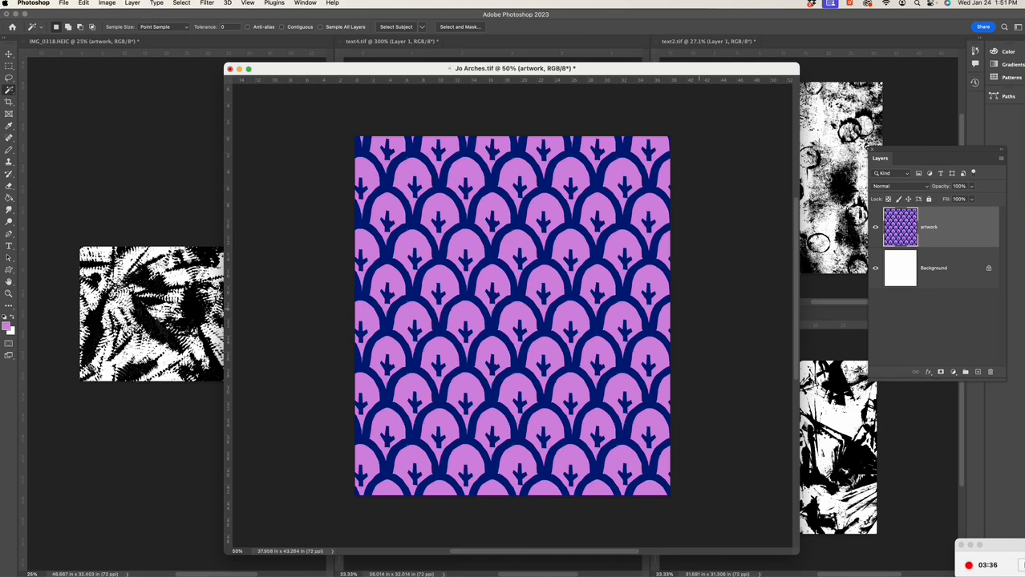
key(super+s)
Select all dark blue areas of the artwork and fill them with the text4.tif pattern.
click(357, 257)
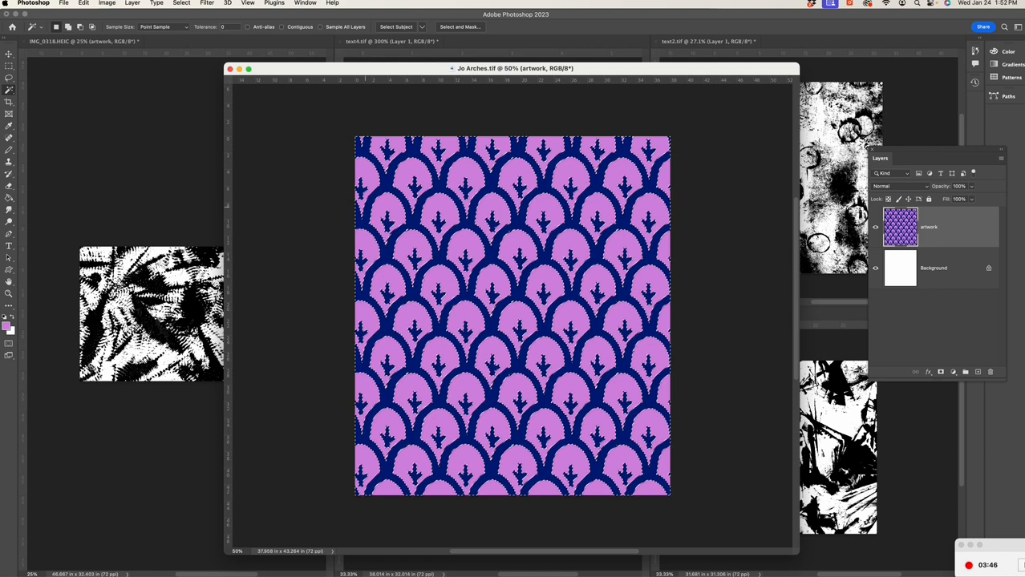
click(84, 2)
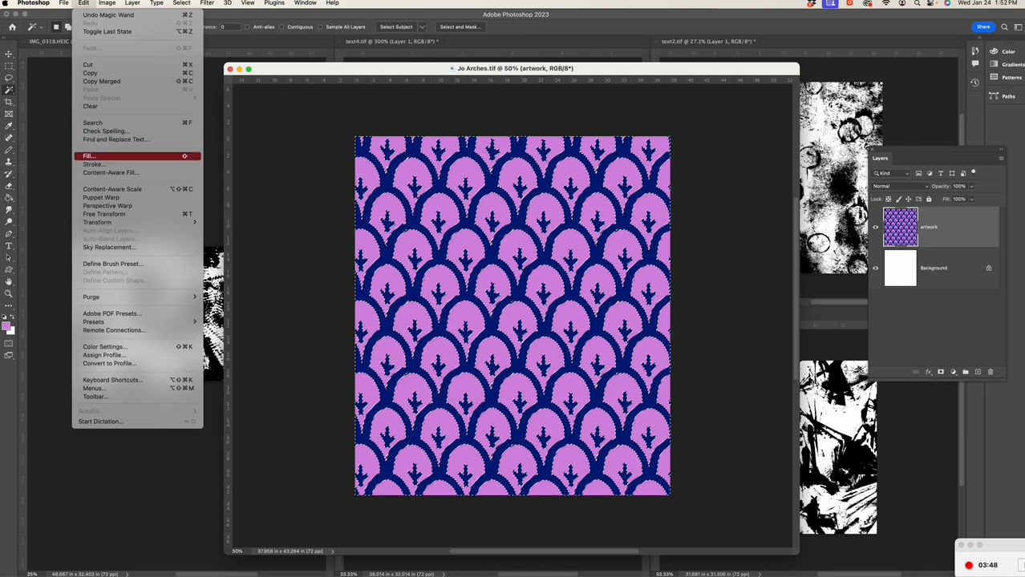
click(184, 155)
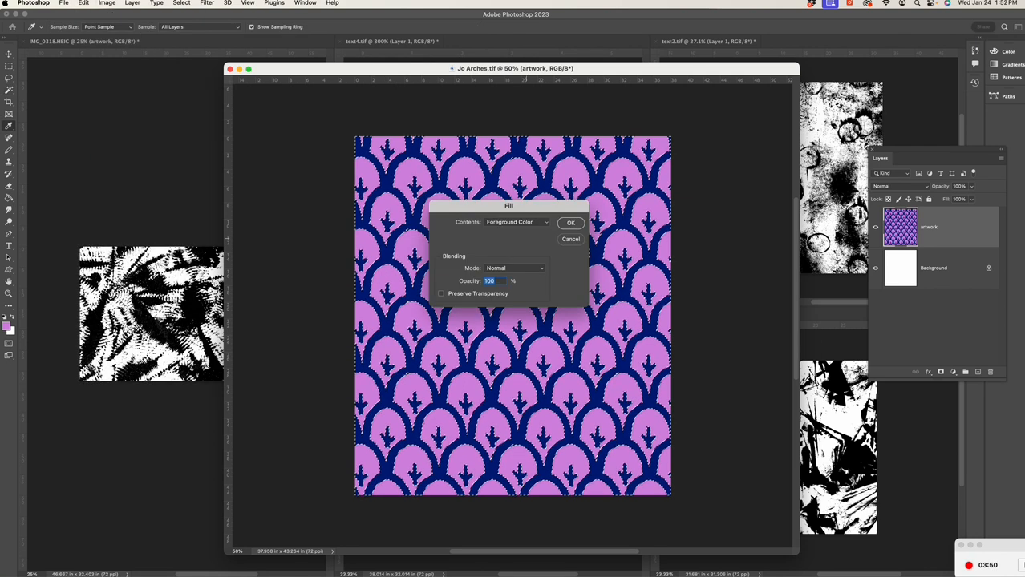
click(516, 222)
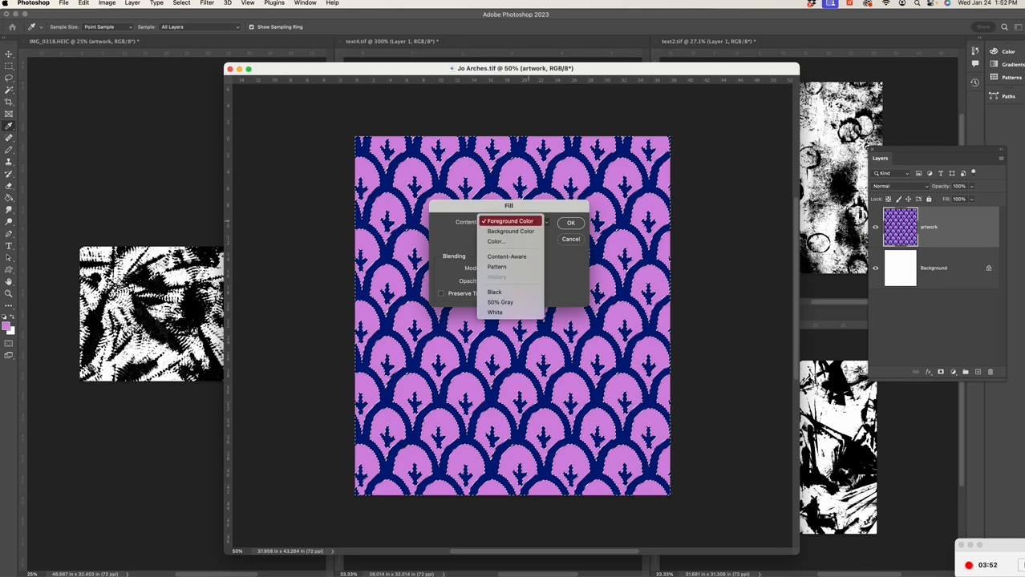
click(496, 267)
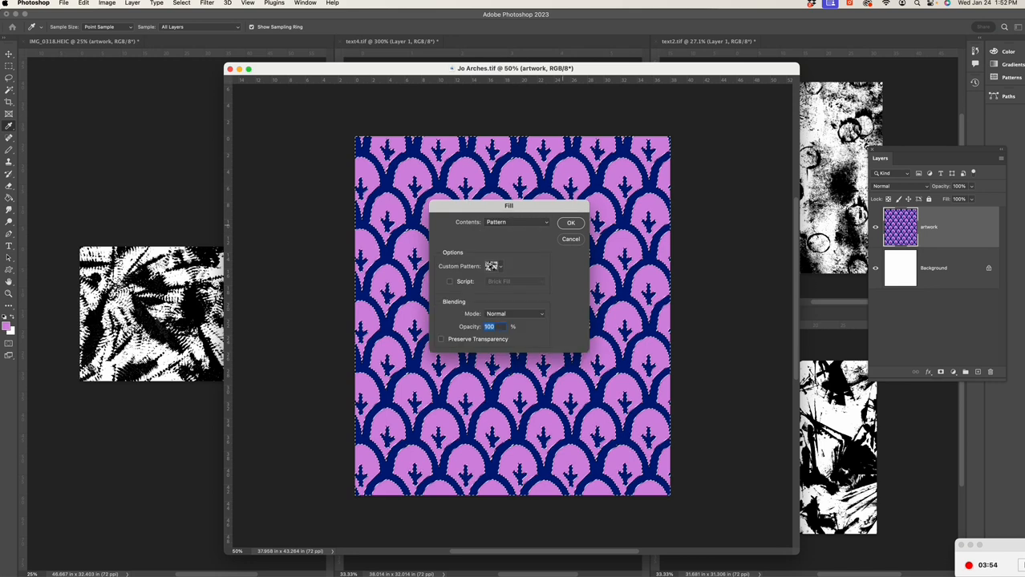
key(Return)
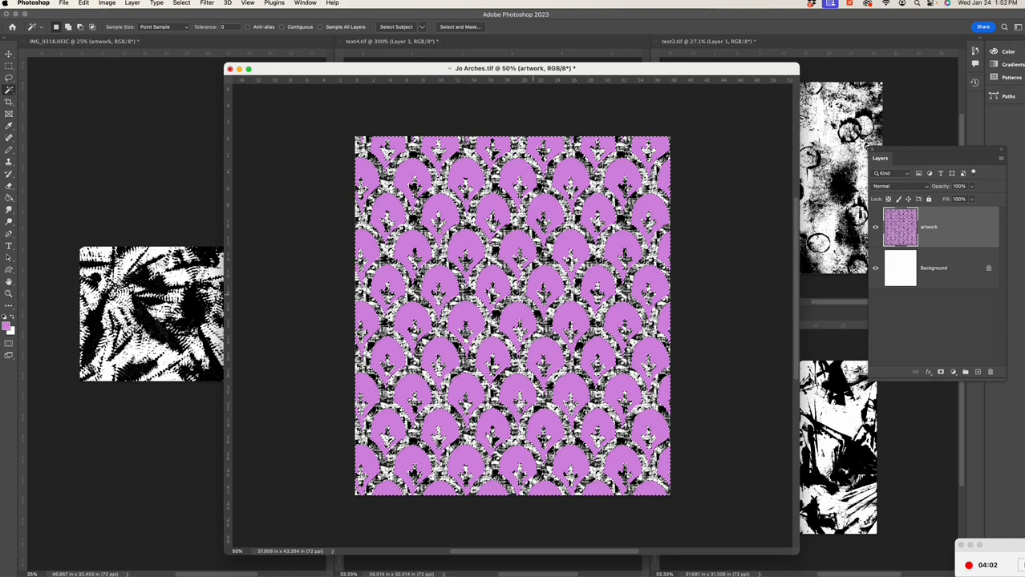
Set the foreground colour to black, fill the purple areas of the arches with it and clear the selection.
click(6, 326)
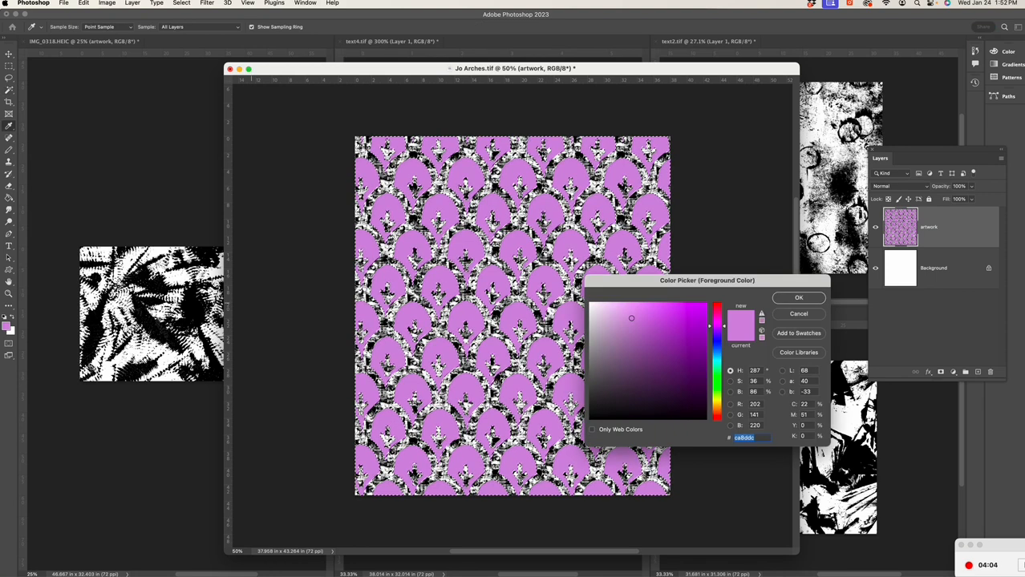
click(589, 418)
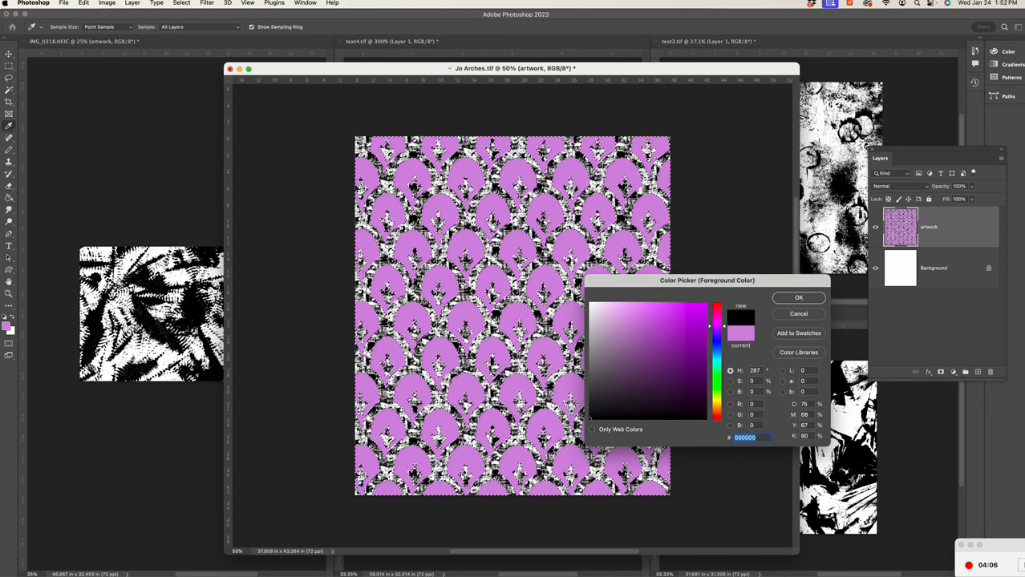
click(794, 298)
key(alt+BackSpace)
key(super+d)
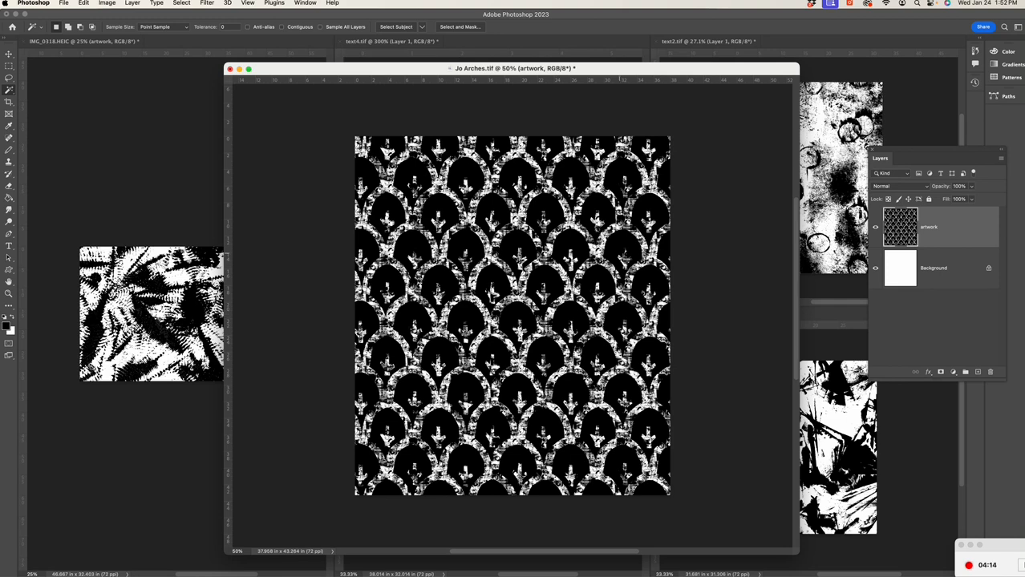
Undo the deselection and the black fill of the purple areas.
key(super+z)
key(super+z)
key(super+z)
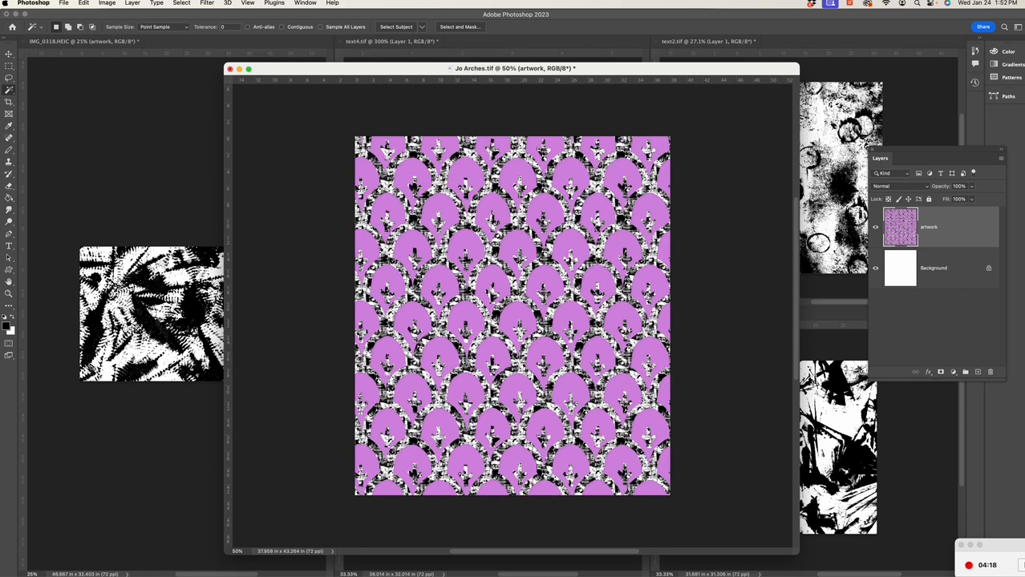
Bring IMG_0318.HEIC to the front and resize the image to a width of 5 inches.
drag(617, 69, 745, 182)
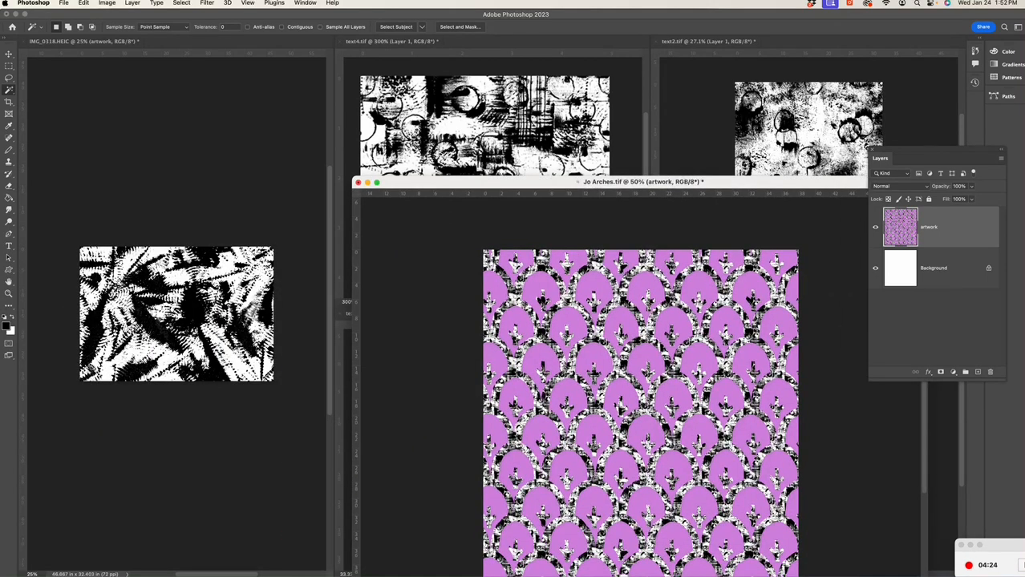
click(206, 52)
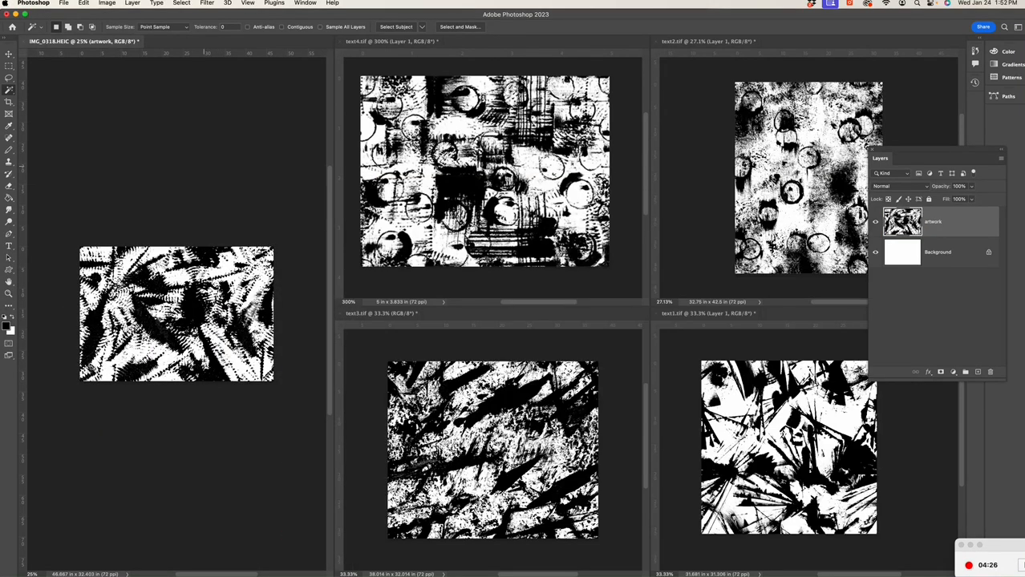
click(107, 3)
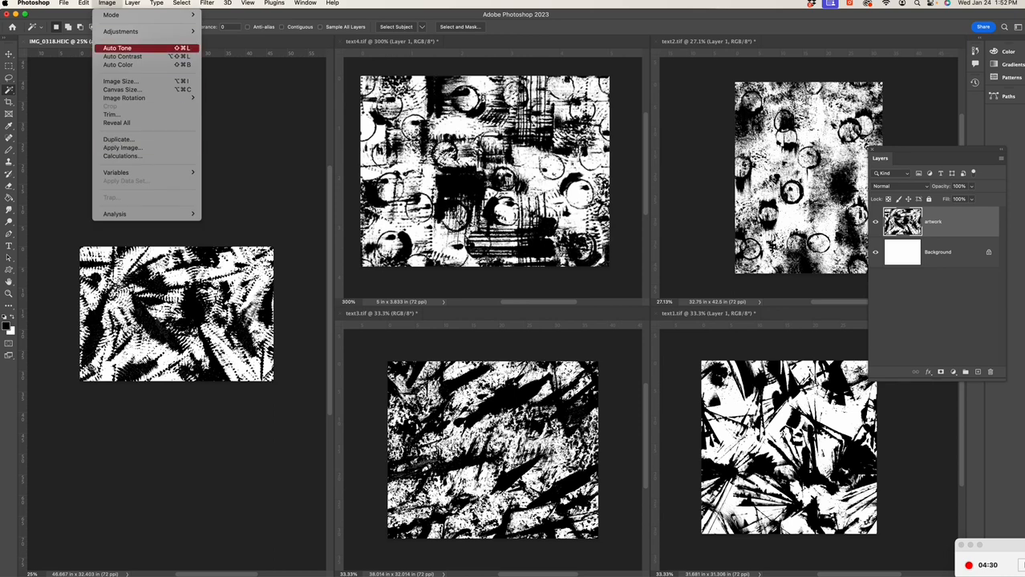
click(121, 81)
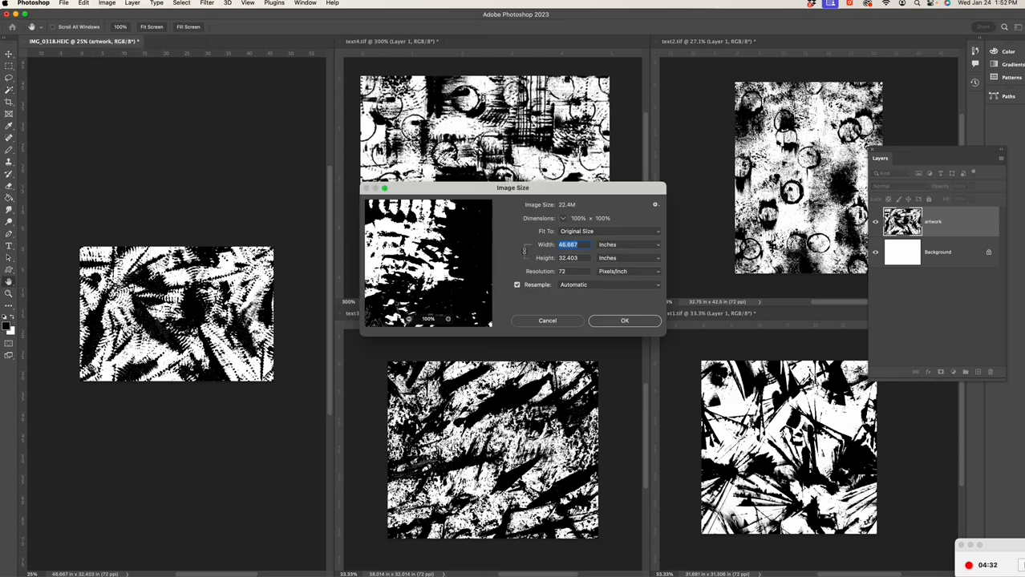
text(5)
key(Return)
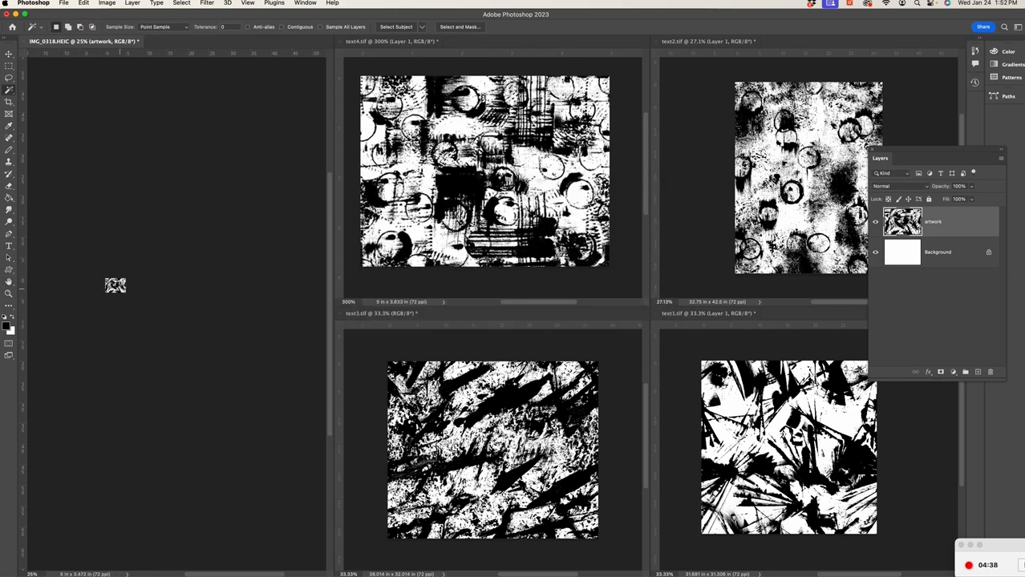
Select the entire IMG_0318.HEIC canvas and define it as a pattern named IMG_0318.HEIC.
click(182, 3)
click(181, 15)
click(83, 3)
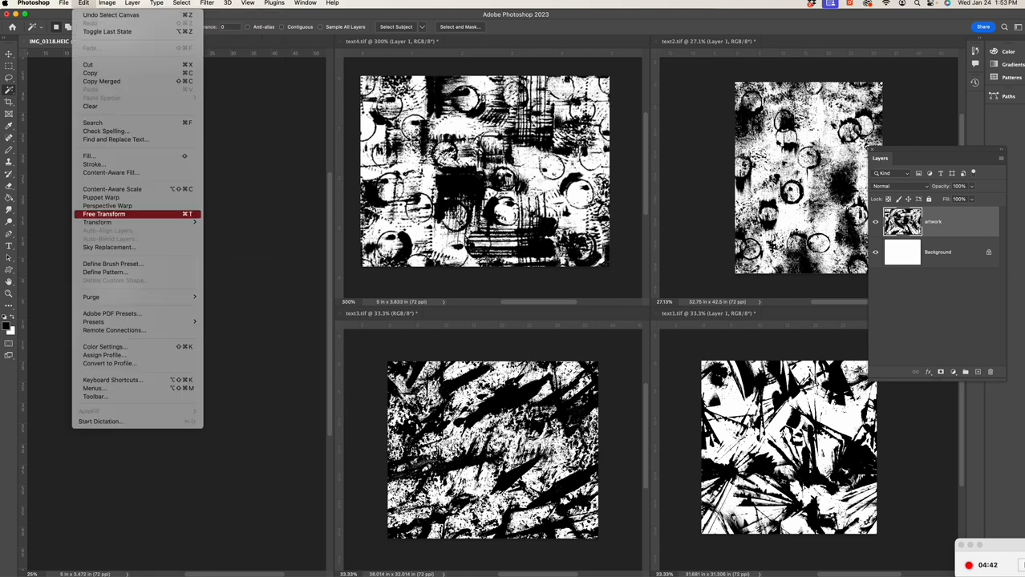
click(104, 272)
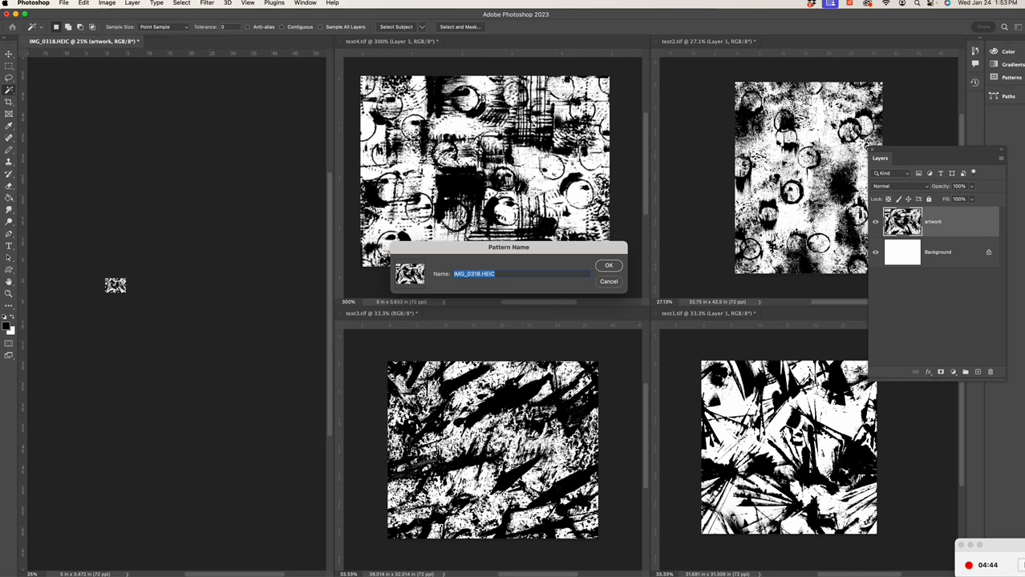
key(Return)
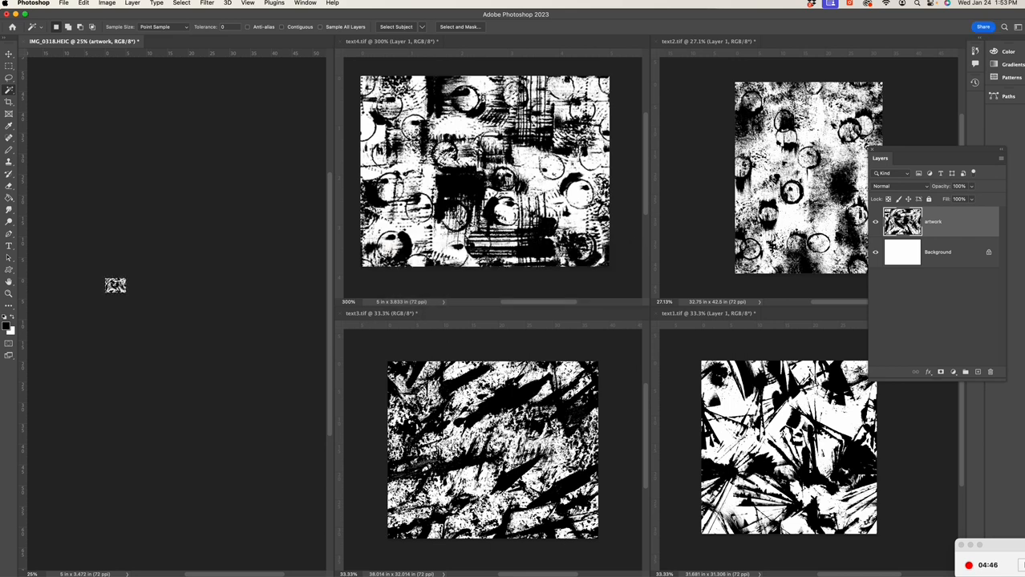
Return to Jo Arches.tif and fill the selected purple areas with the IMG_0318.HEIC pattern.
click(305, 4)
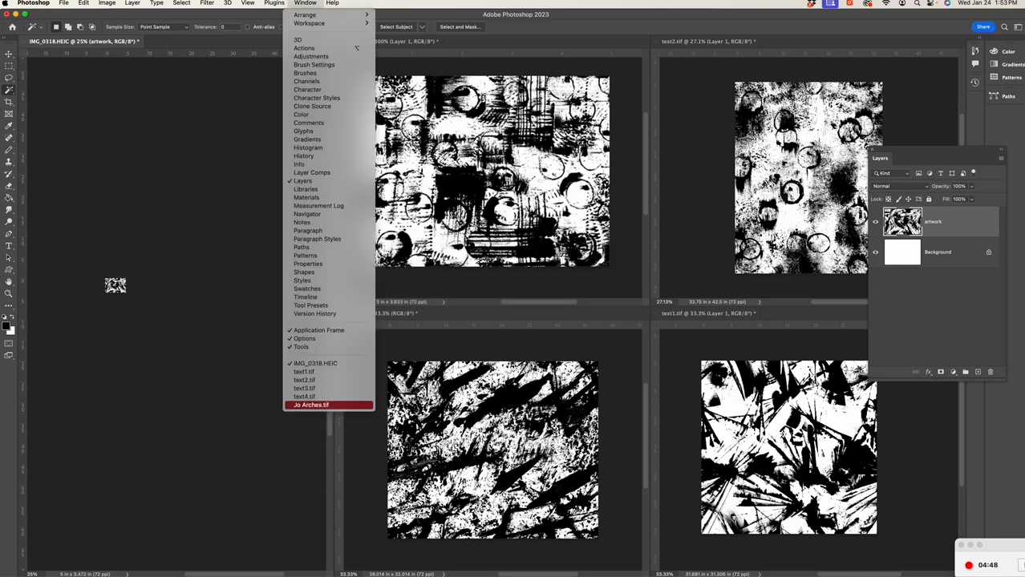
click(312, 405)
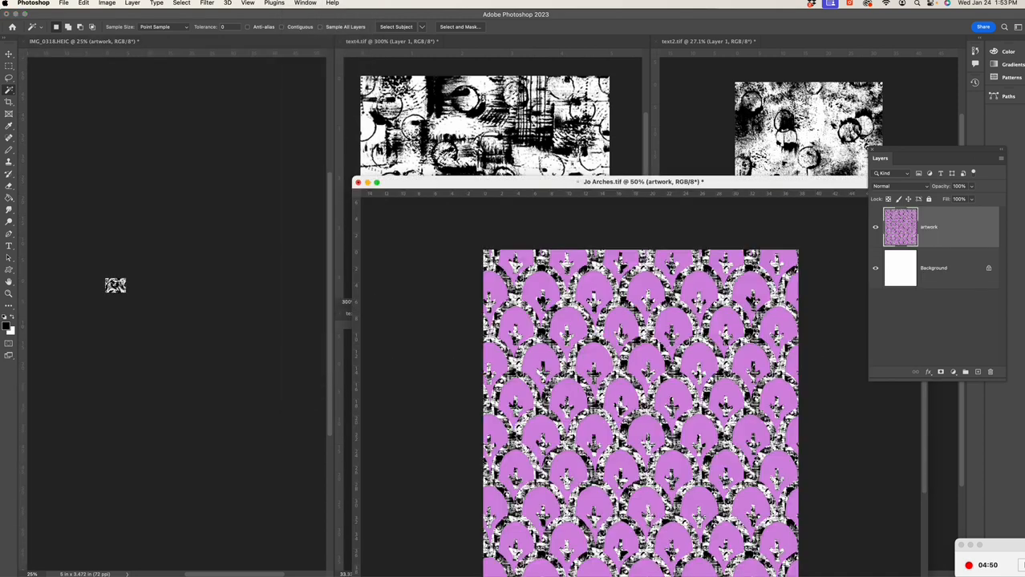
drag(548, 182, 427, 67)
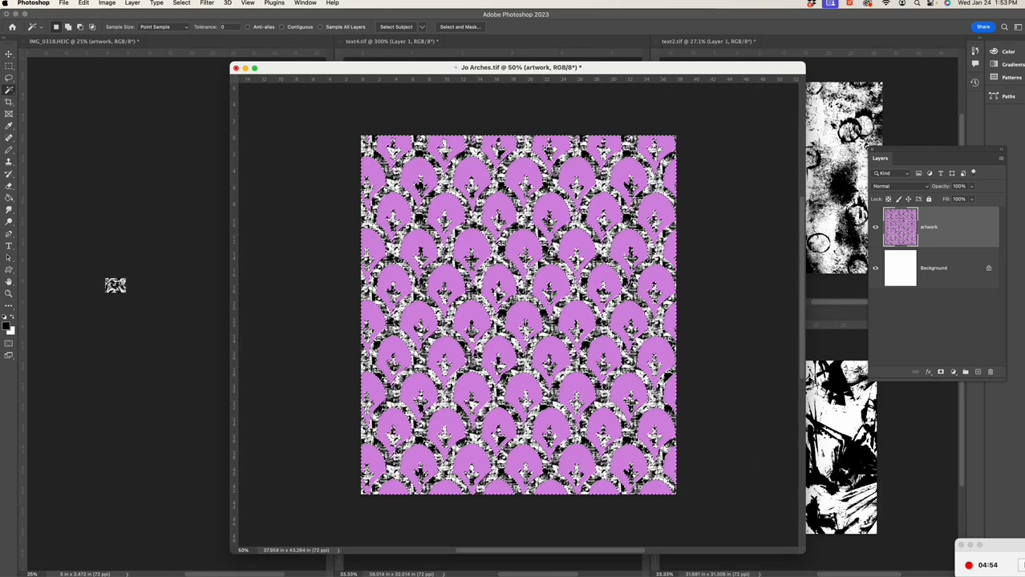
click(83, 2)
click(90, 157)
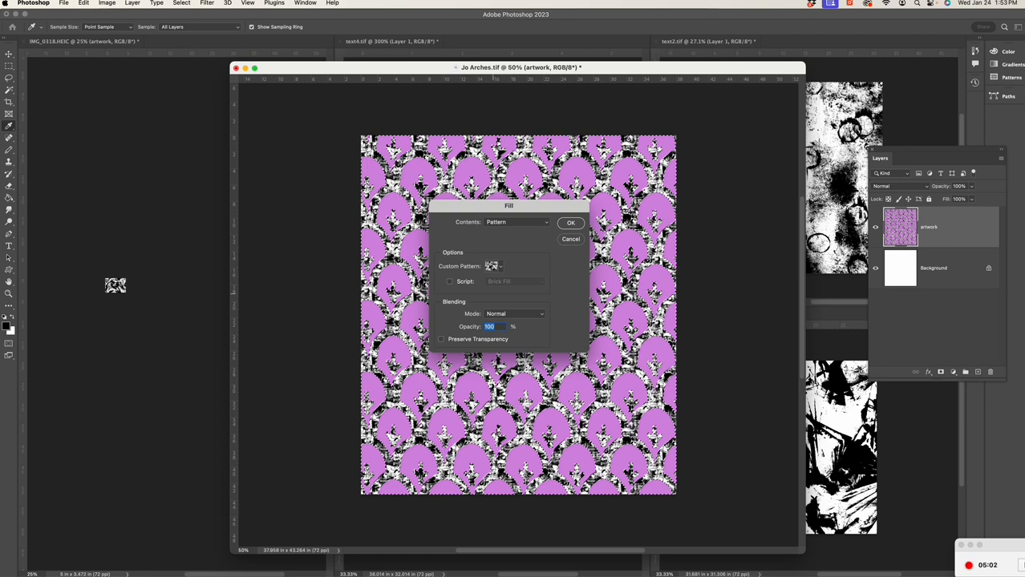
click(496, 266)
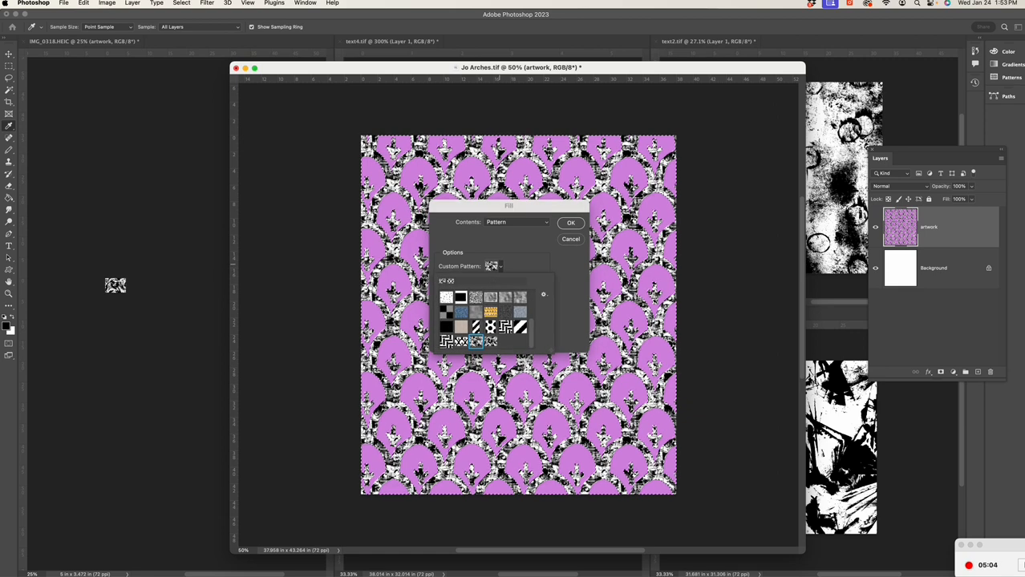
click(571, 222)
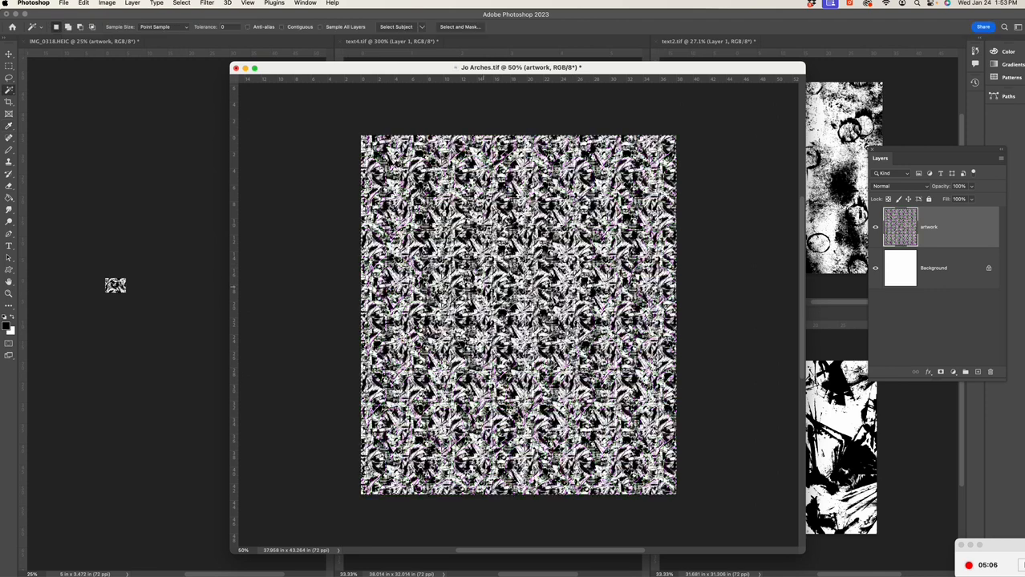
Magnify the Jo Arches artwork to 300% to examine how the two fill patterns combine.
key(z)
click(505, 257)
click(499, 254)
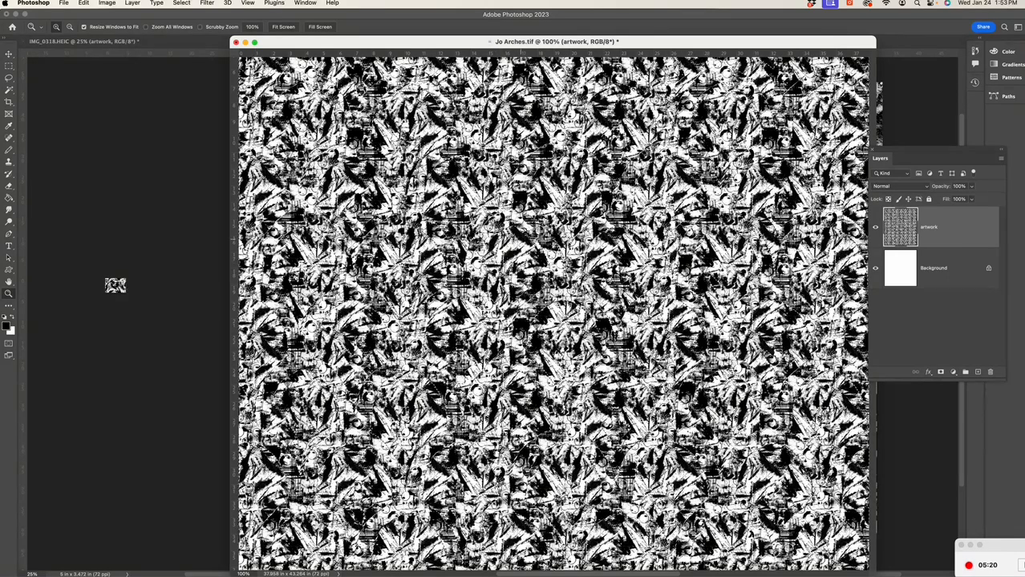
click(498, 238)
click(498, 238)
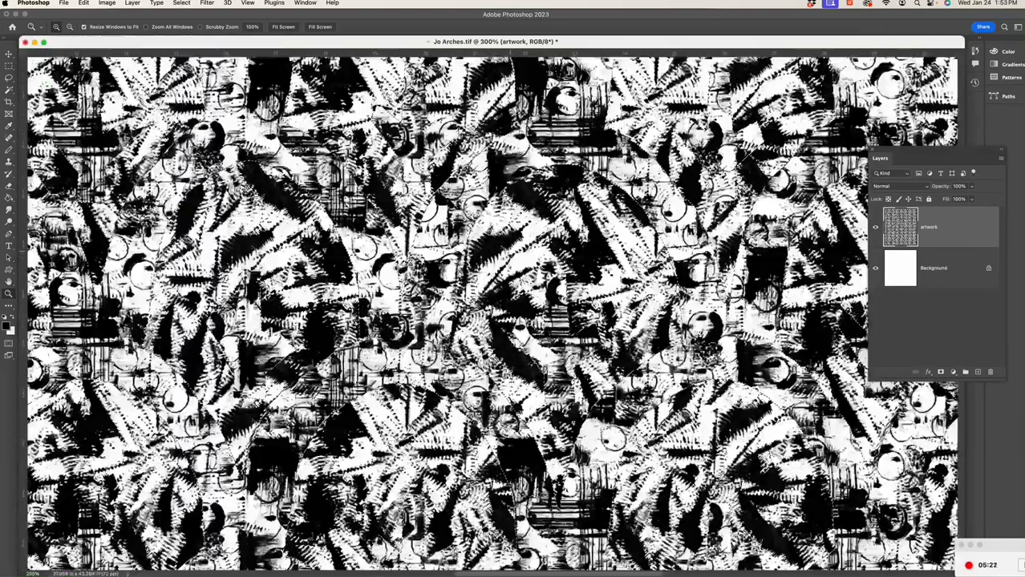
Try inverting the colours of the artwork layer in Jo Arches.tif.
click(132, 3)
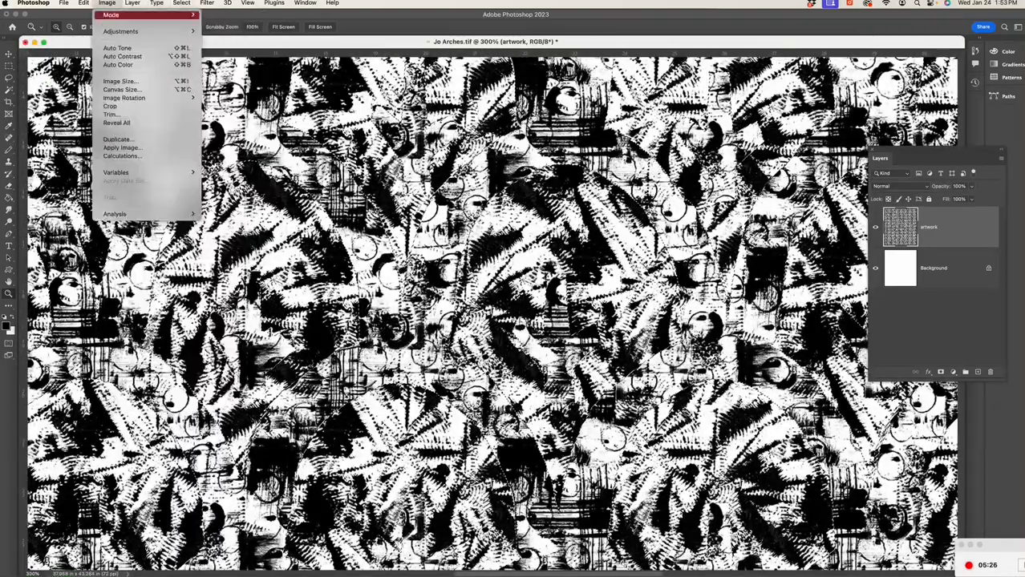
mouse_move(122, 31)
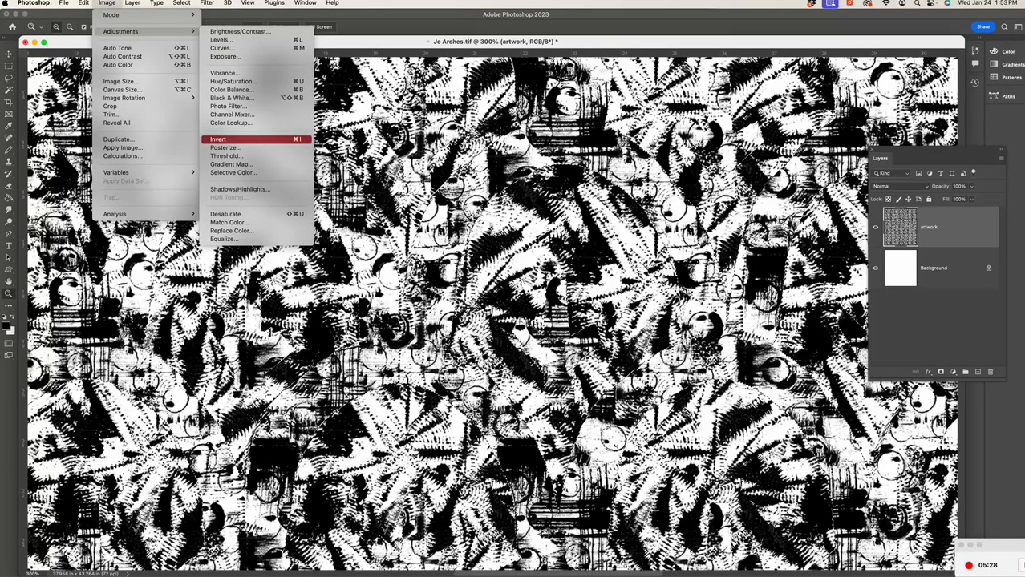
click(218, 139)
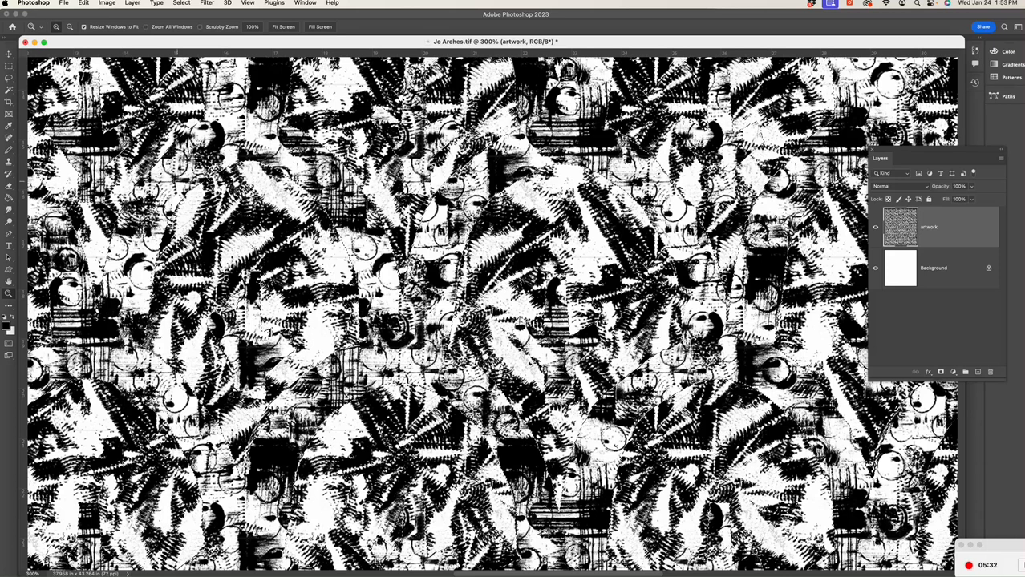
key(super+z)
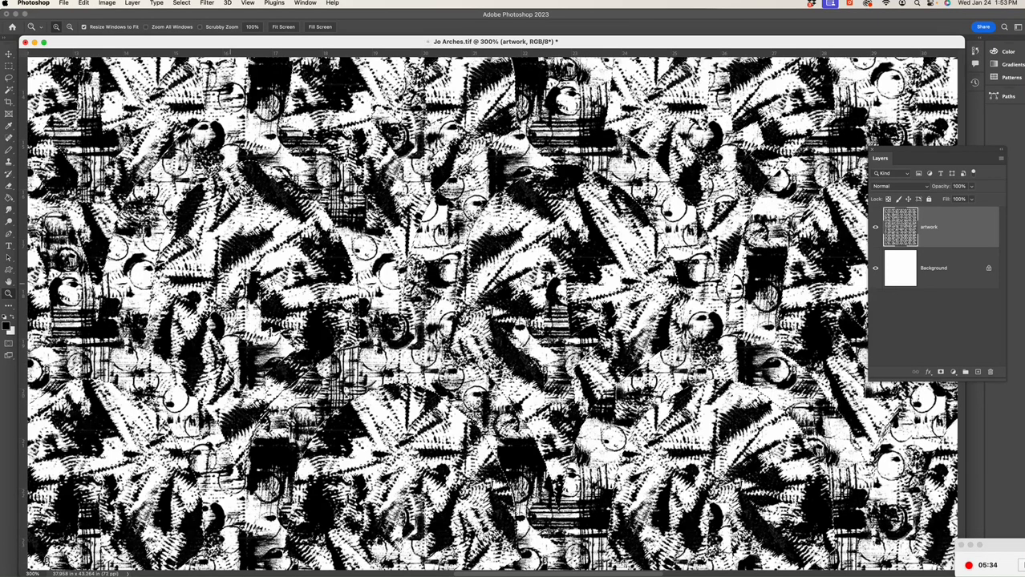
Fit Jo Arches.tif on screen, undo the IMG_0318.HEIC pattern fill, and dock its window among the other open documents.
double_click(9, 282)
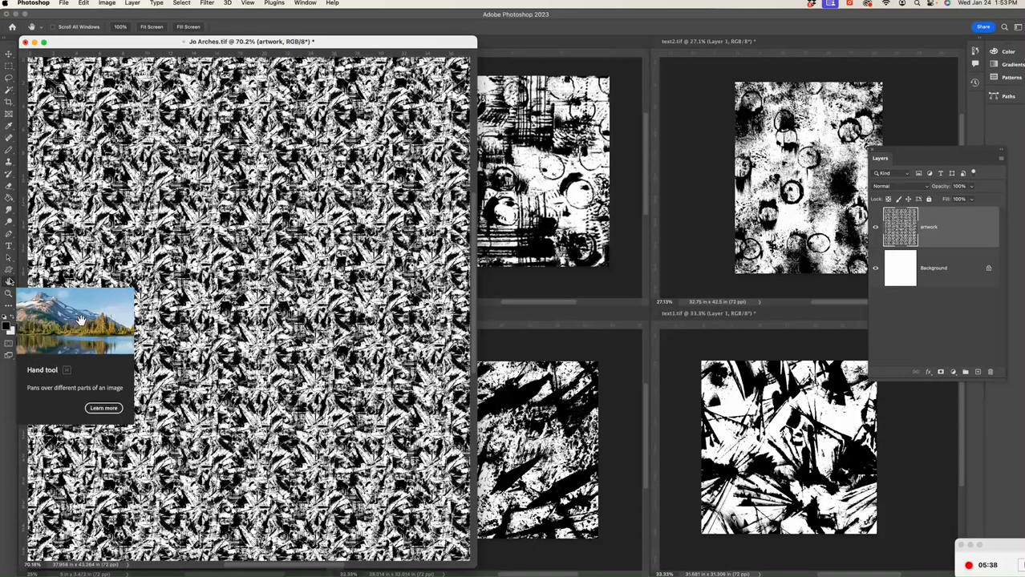
key(super+z)
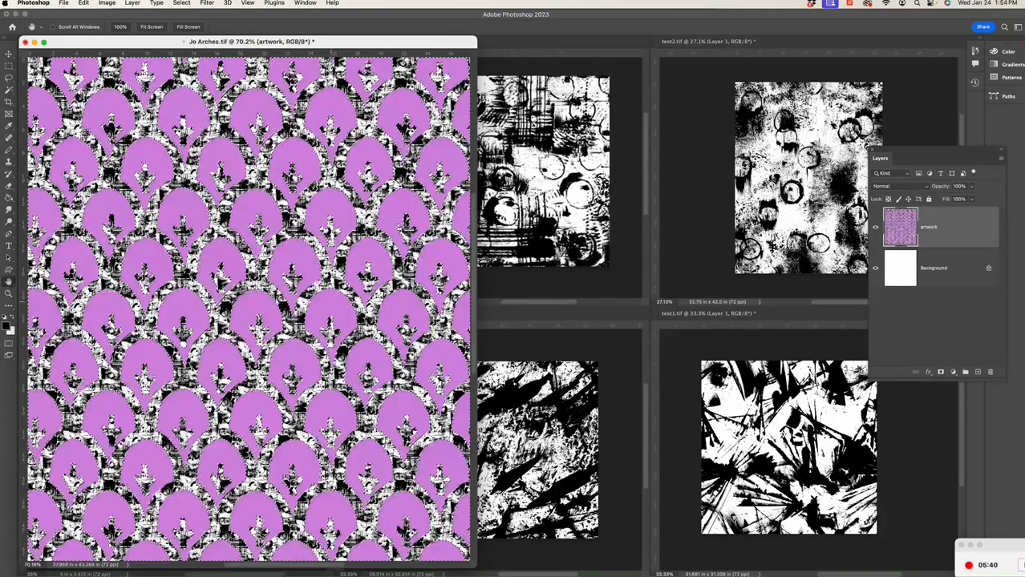
drag(445, 41, 115, 285)
drag(930, 150, 949, 185)
Bring text2.tif to the front and invert its black and white colours.
click(721, 42)
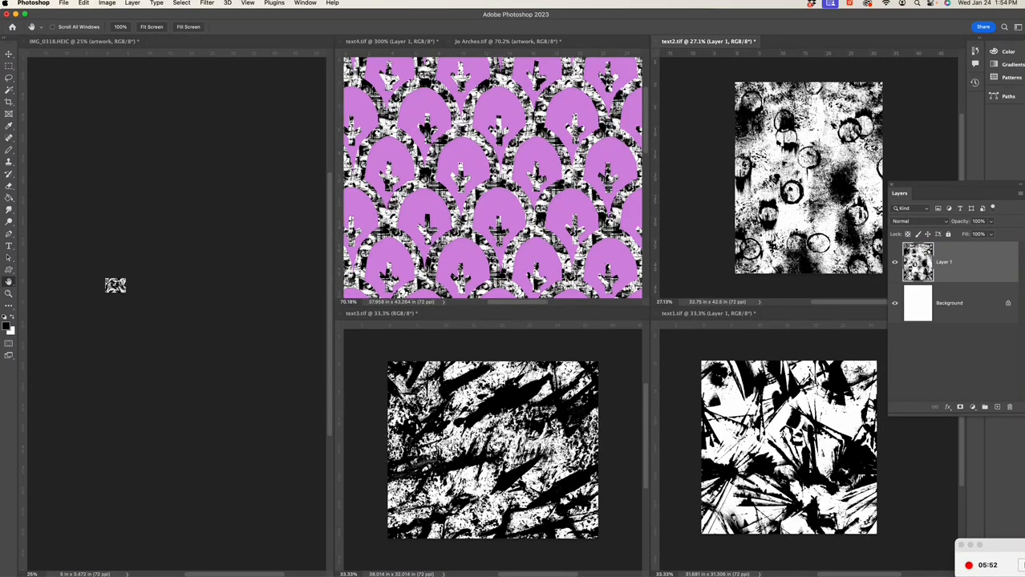
click(106, 2)
mouse_move(121, 31)
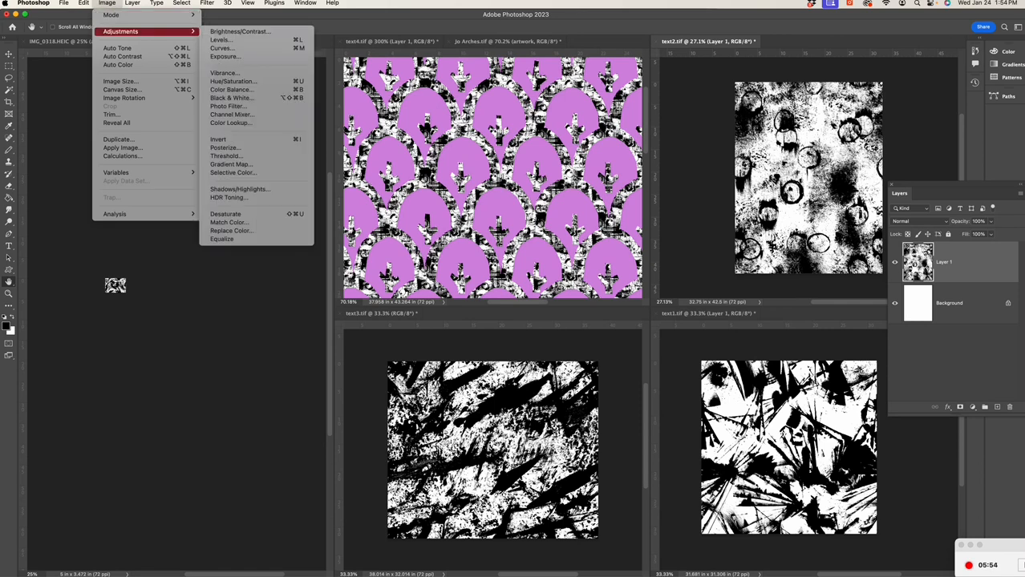
click(220, 139)
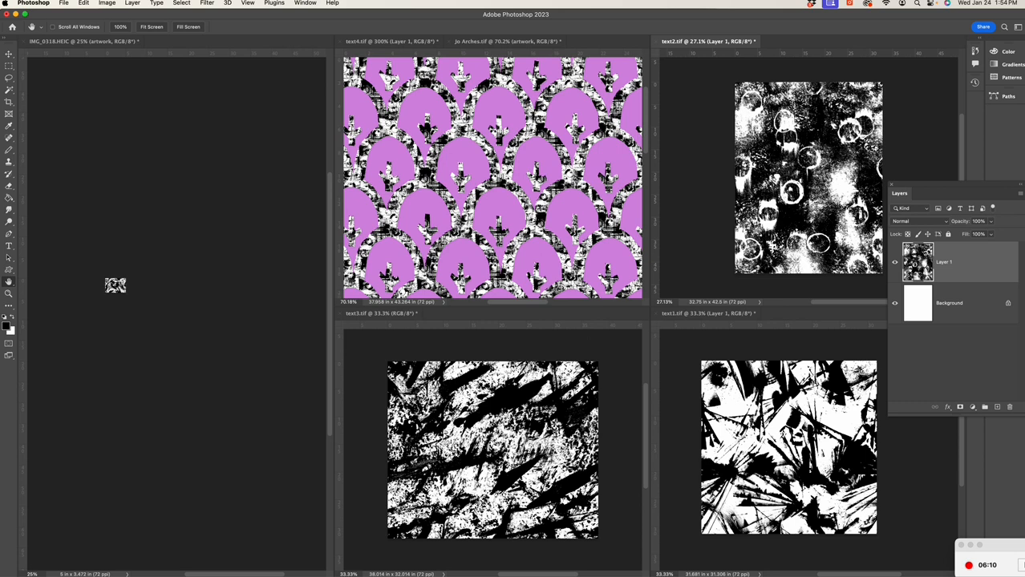
Resize the text2.tif image to a width of 5 inches.
click(107, 3)
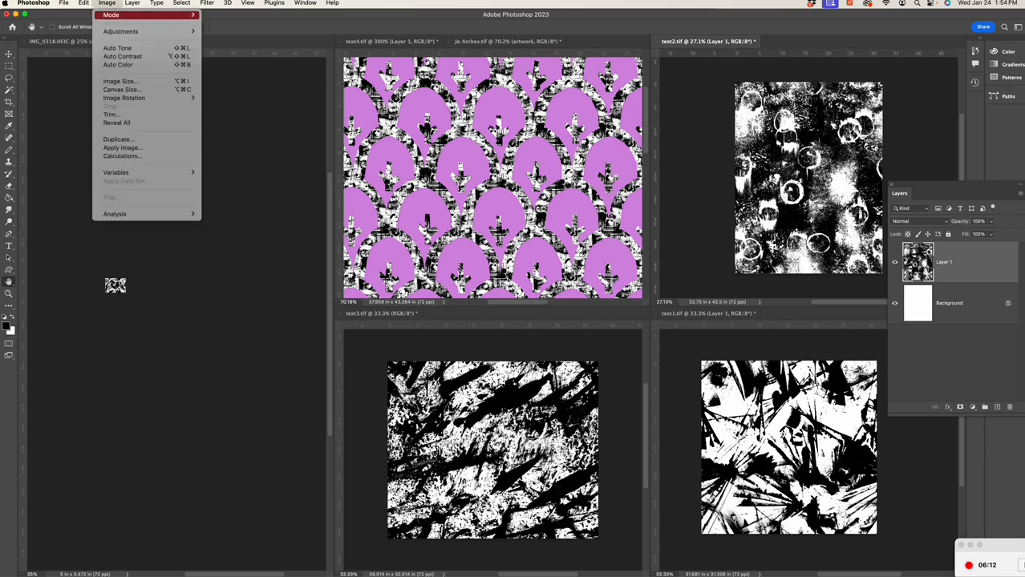
mouse_move(120, 31)
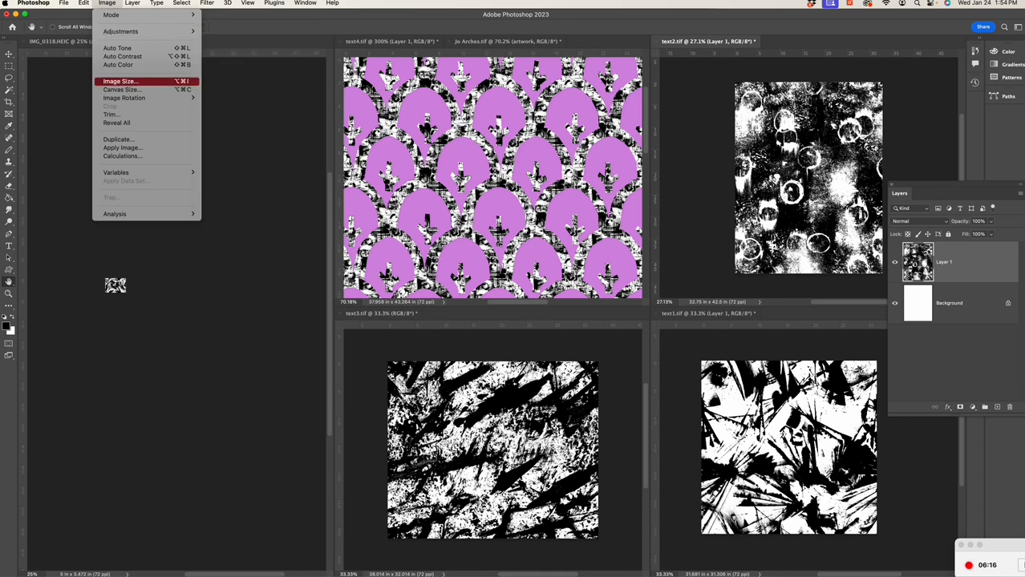
click(118, 81)
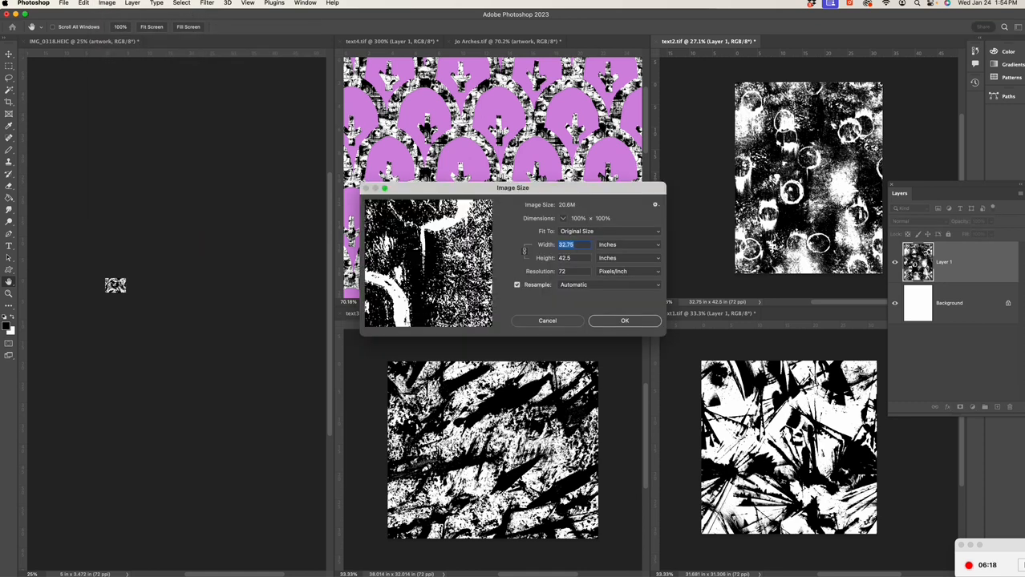
text(5)
key(Return)
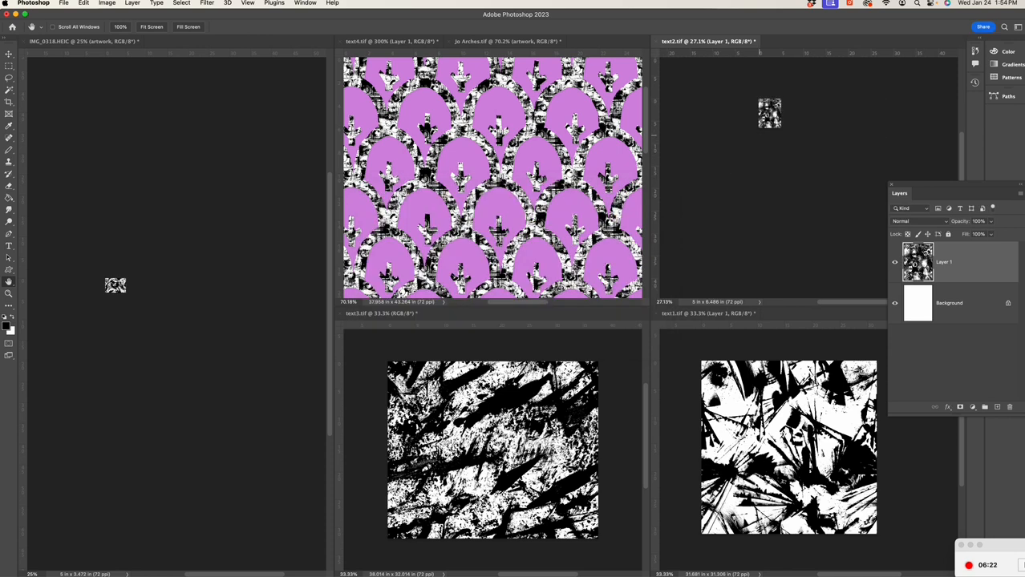
Define the entire selected text2.tif canvas as a pattern.
click(84, 2)
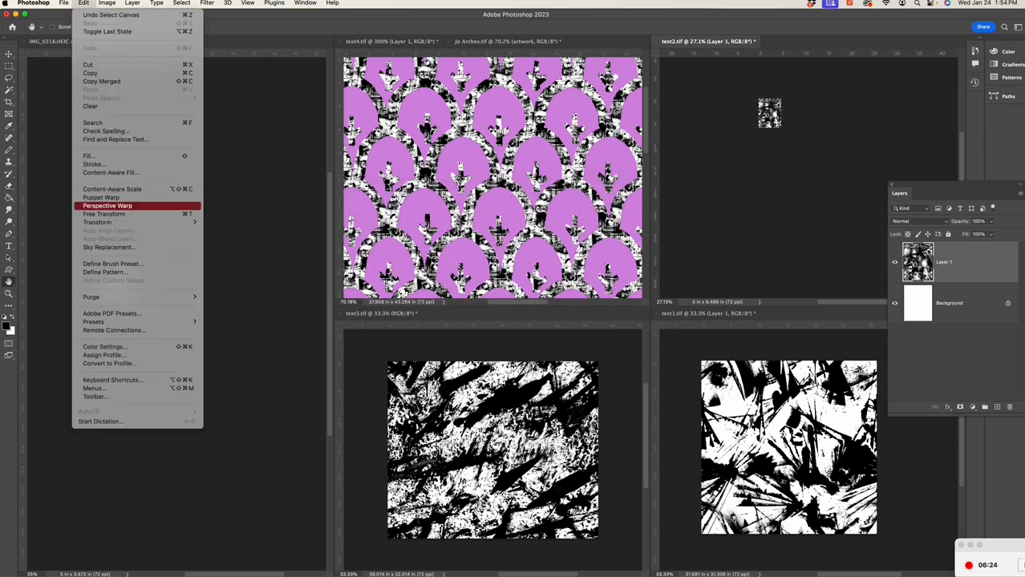
click(104, 272)
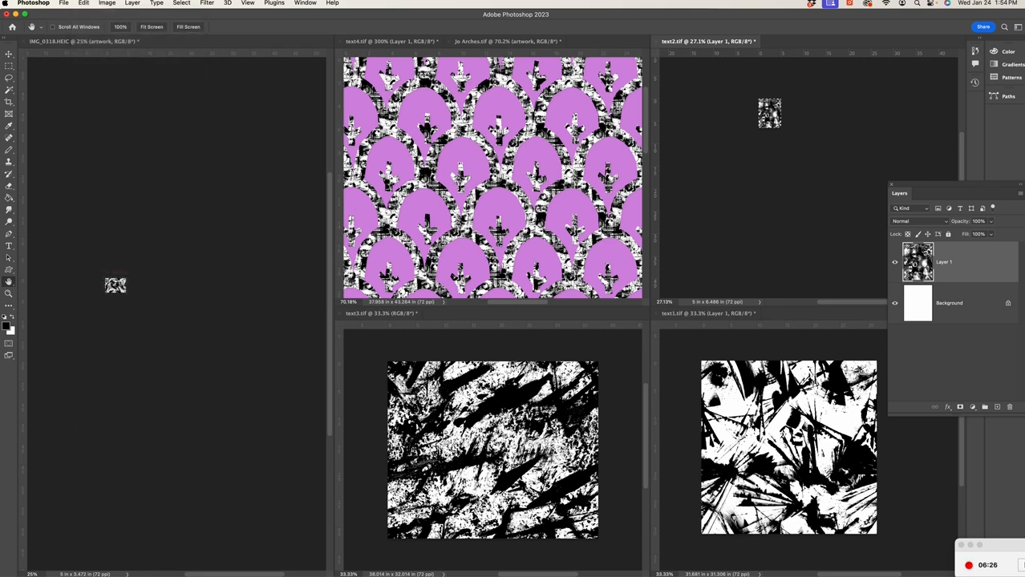
key(Return)
Return to Jo Arches.tif, select all the purple areas and fill them with the inverted text2.tif pattern.
click(507, 41)
key(w)
click(486, 105)
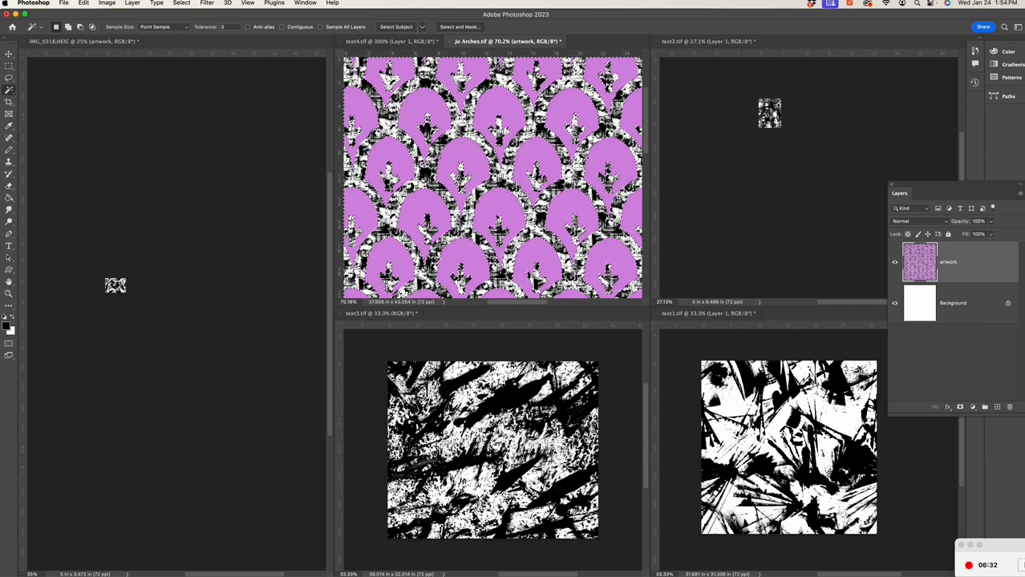
click(84, 3)
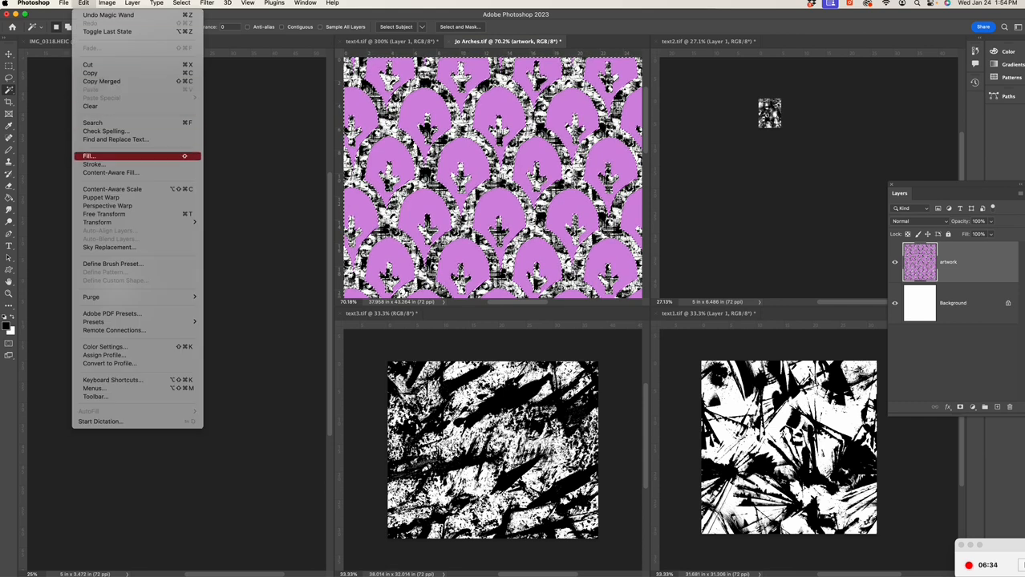
click(92, 156)
click(500, 266)
click(505, 341)
click(571, 224)
click(570, 224)
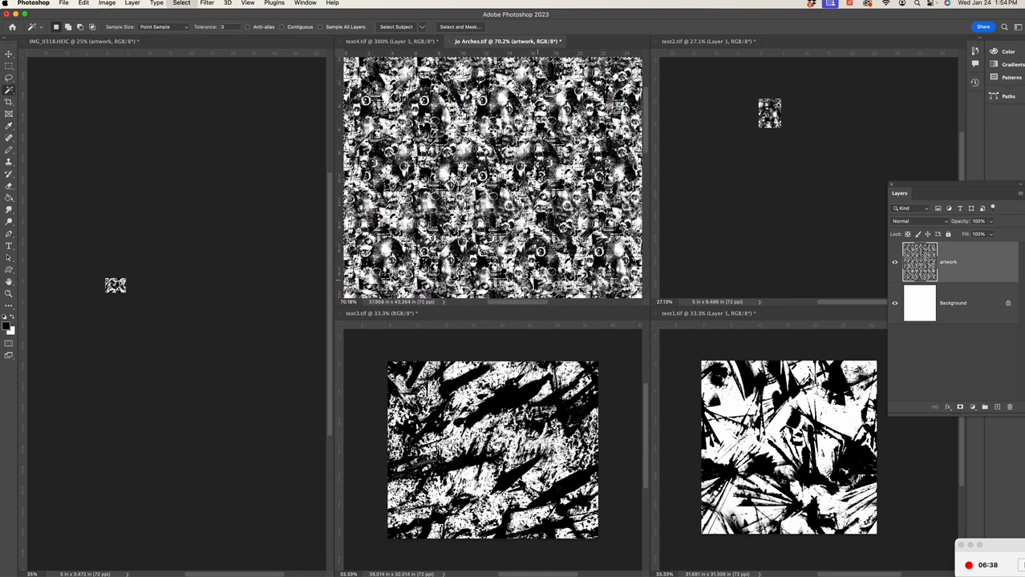
Float the Jo Arches.tif window and magnify it to 100% to examine how the two patterns combine.
drag(484, 41, 380, 86)
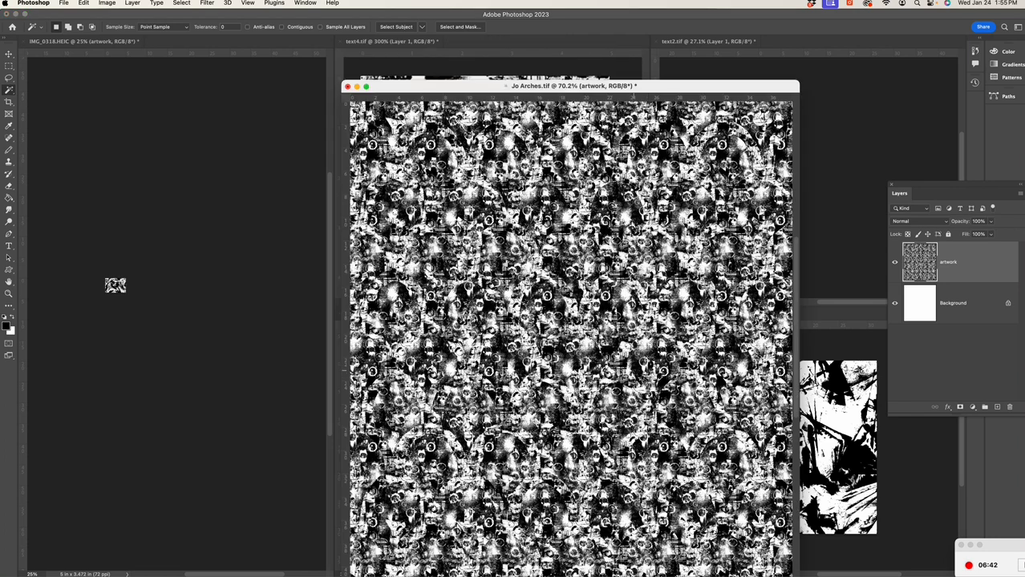
key(z)
click(629, 370)
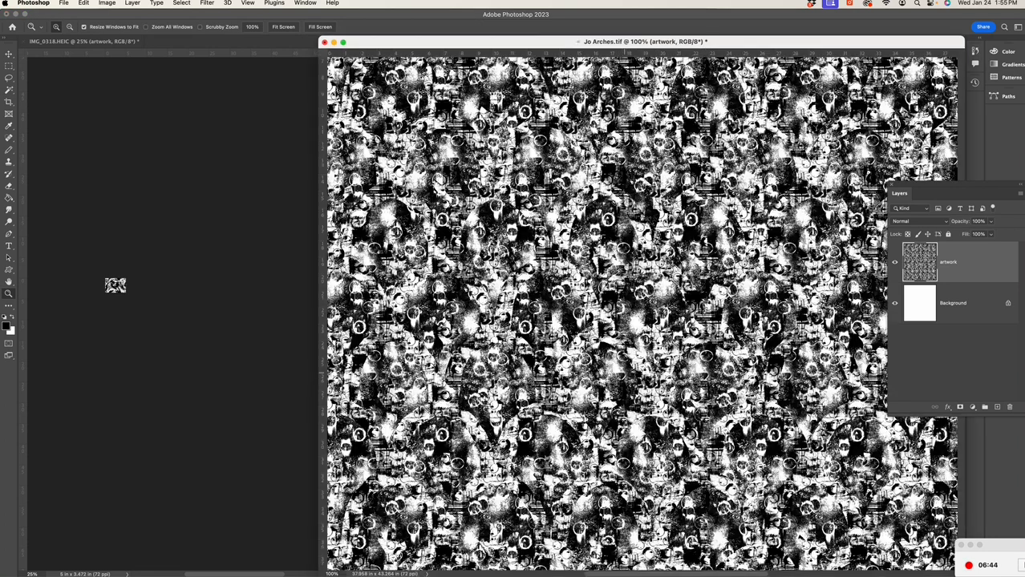
drag(505, 42, 363, 27)
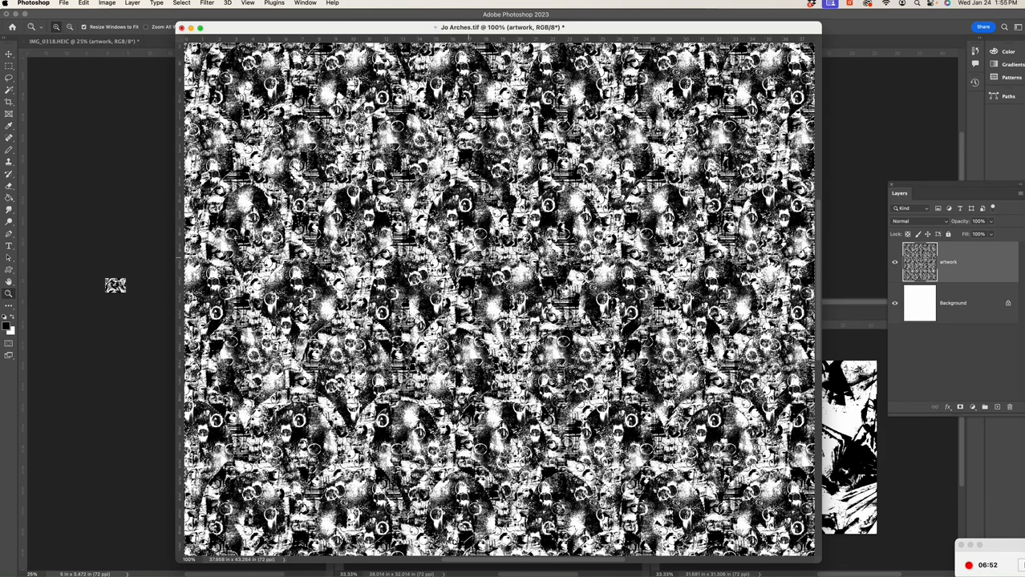
Undo the text2.tif pattern fill, fill the selected purple areas with solid black, and deselect.
key(super+z)
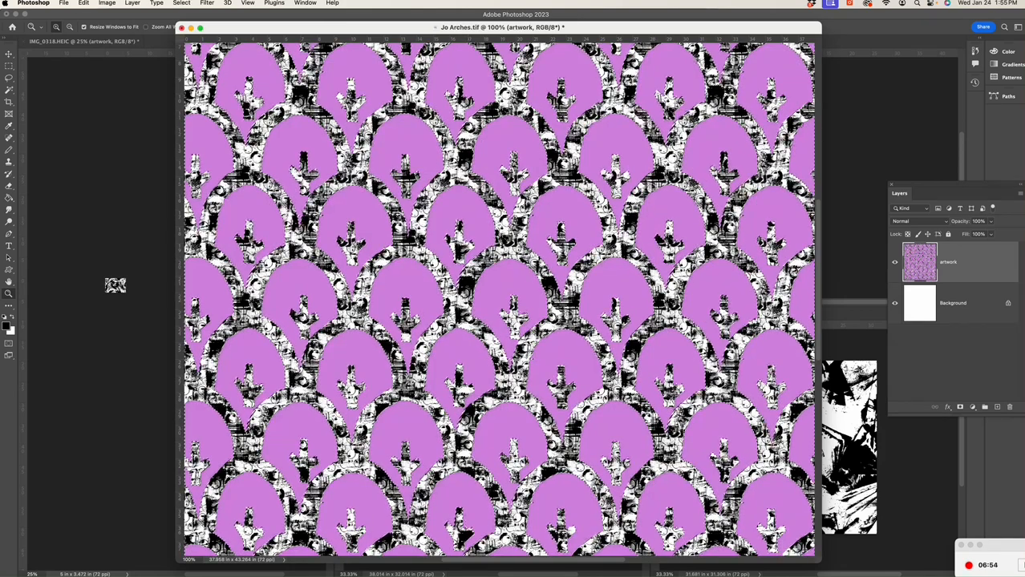
click(7, 327)
key(Return)
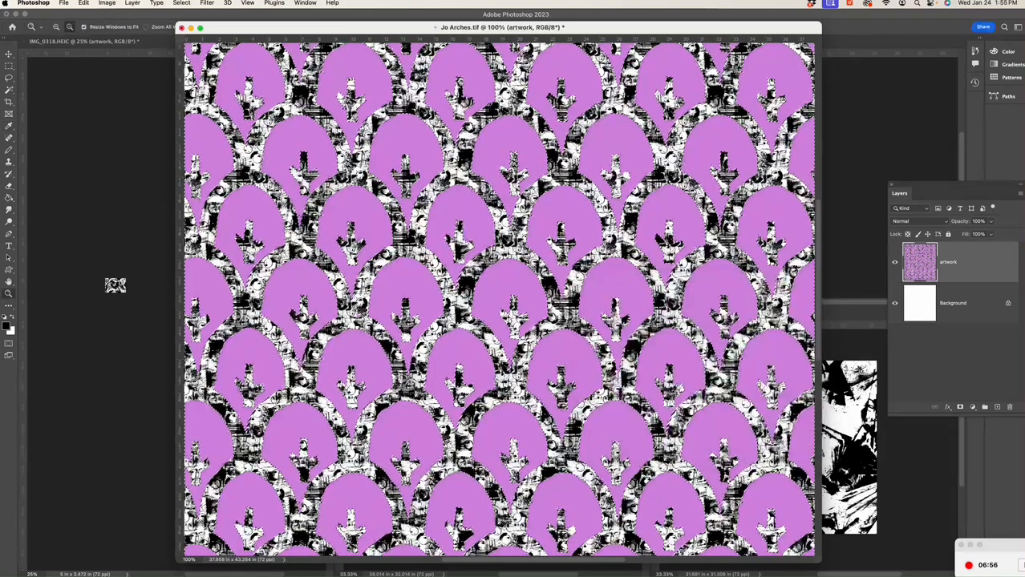
key(alt+BackSpace)
key(super+d)
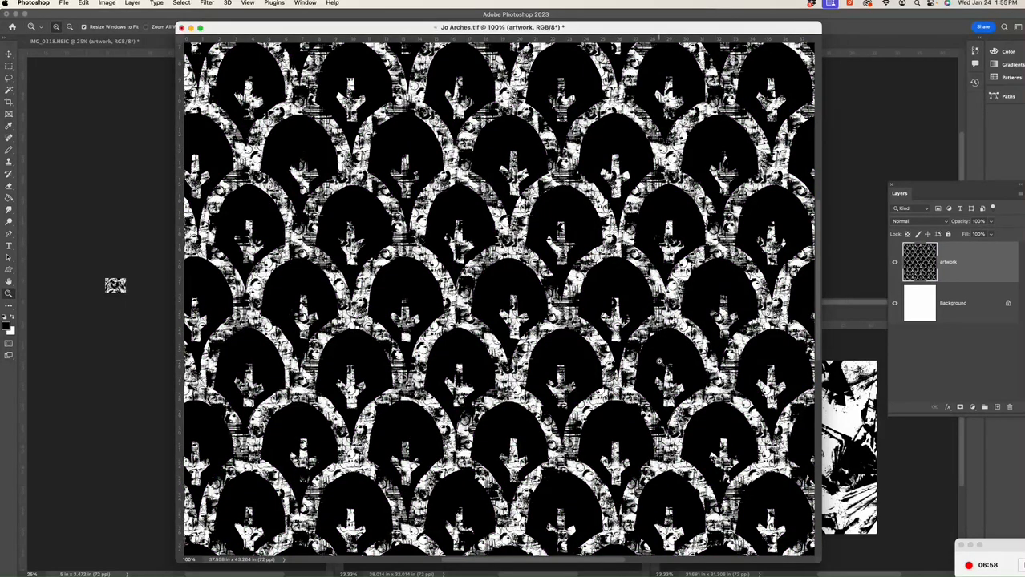
Undo the black fill and the earlier pattern fill, going back to the flat blue and purple artwork.
key(super+z)
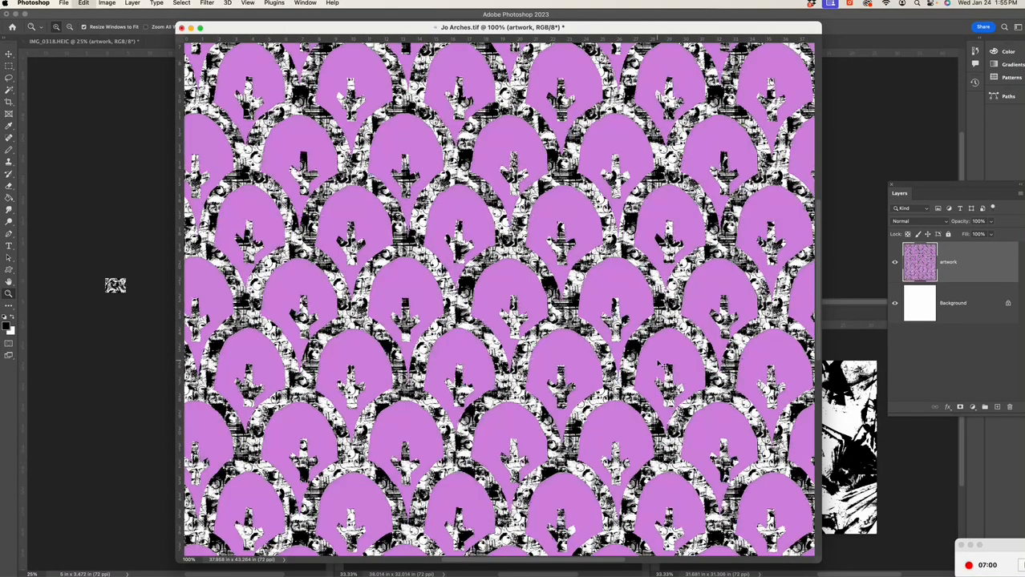
key(alt+BackSpace)
Select all the purple areas of the flat-coloured artwork and fill them with the inverted text2.tif pattern.
key(w)
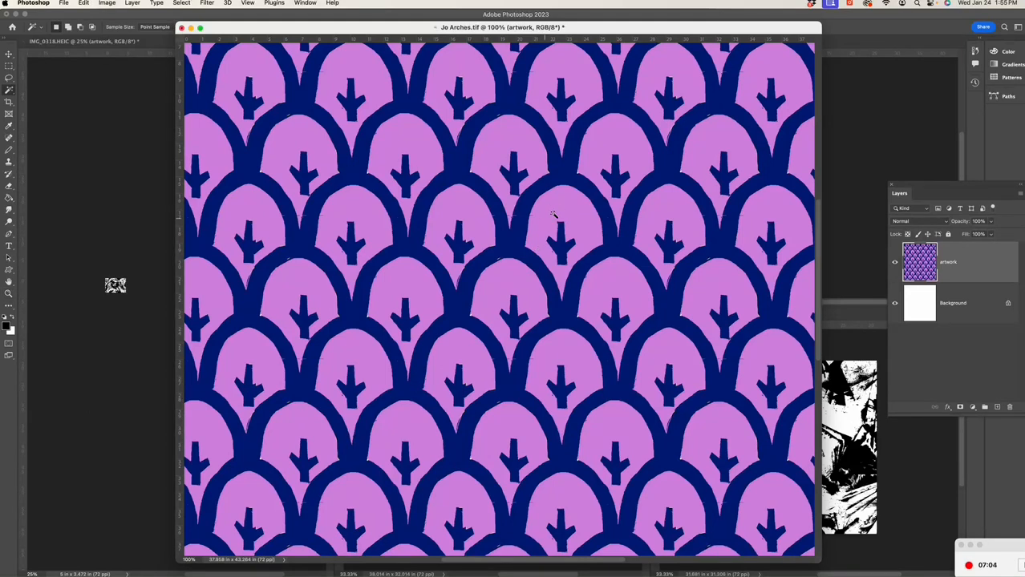
key(shift+BackSpace)
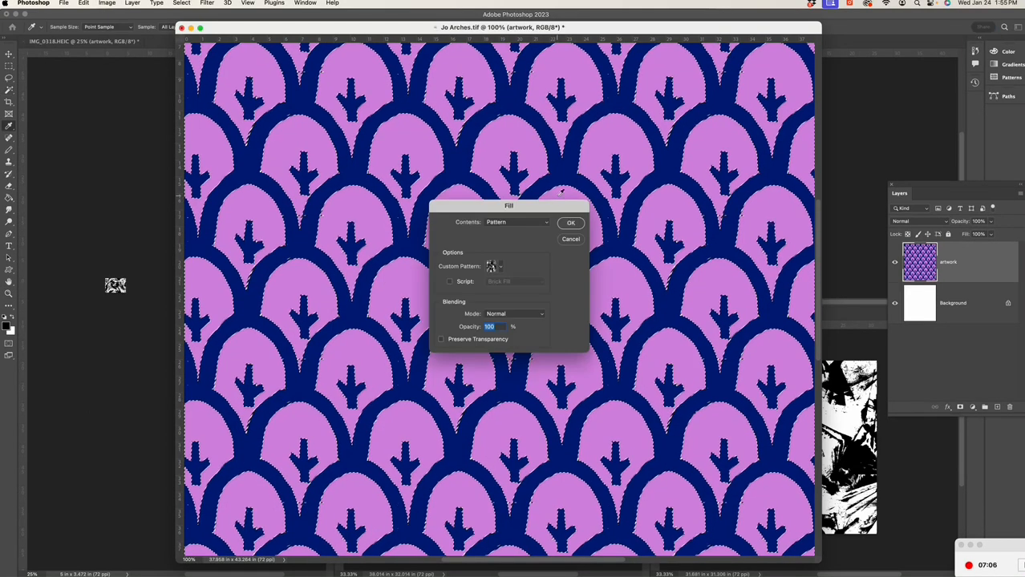
key(Return)
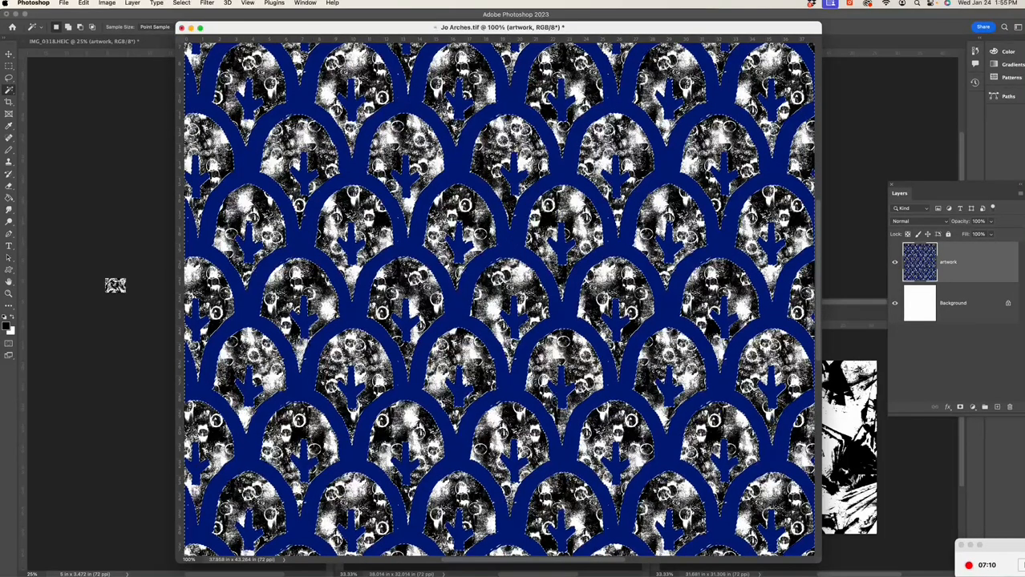
Fill the blue arch outlines and motifs with white, change them to black, deselect, and reduce the view to 66.7%.
key(super+BackSpace)
key(super+d)
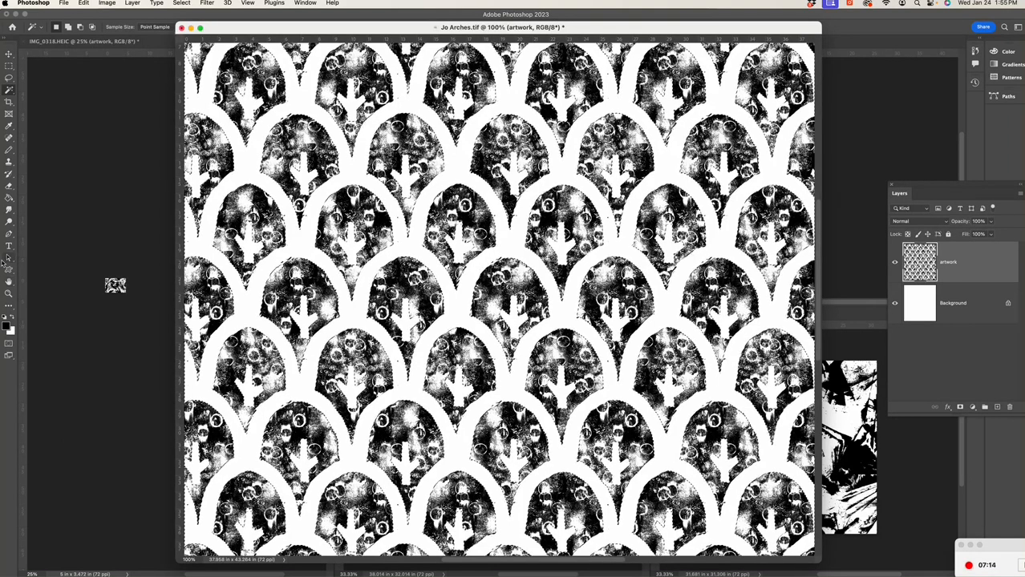
key(super+i)
key(super+d)
key(z)
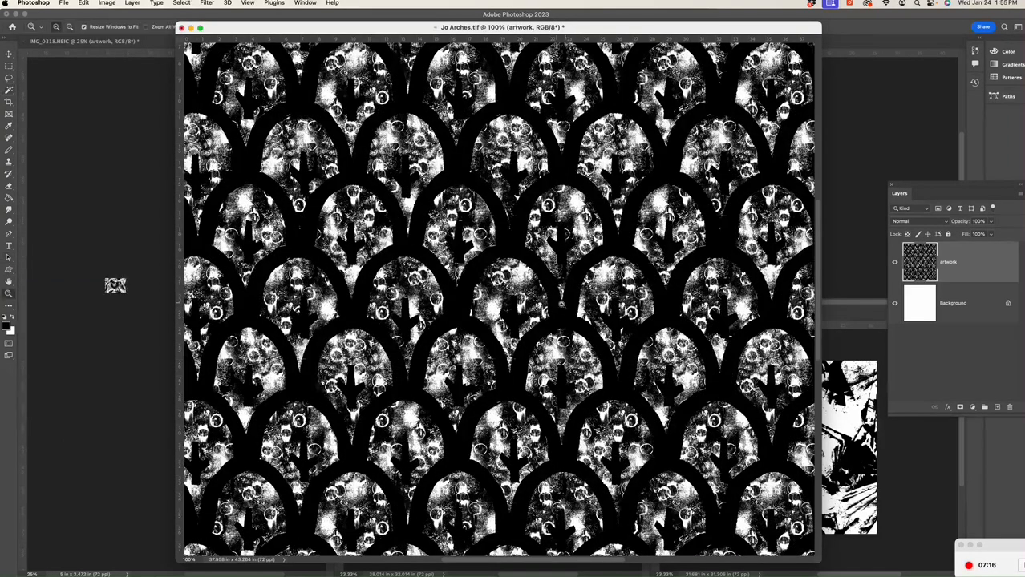
alt+click(550, 311)
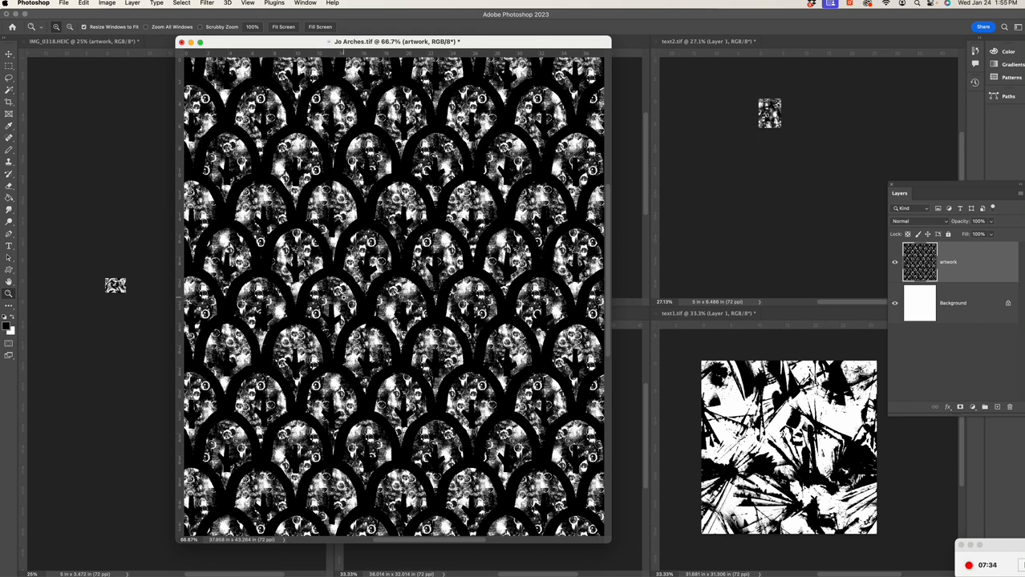
click(1014, 546)
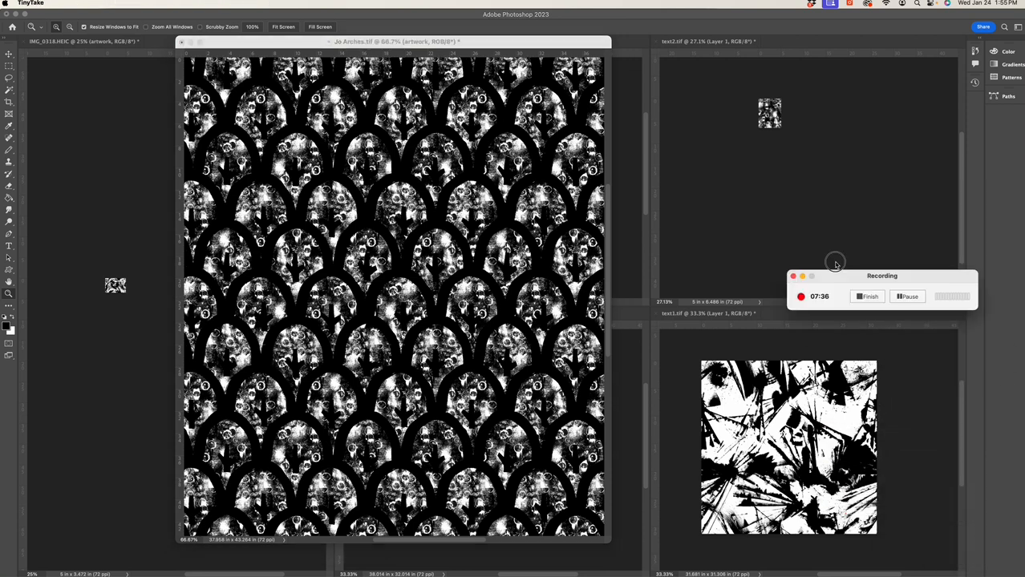
click(383, 45)
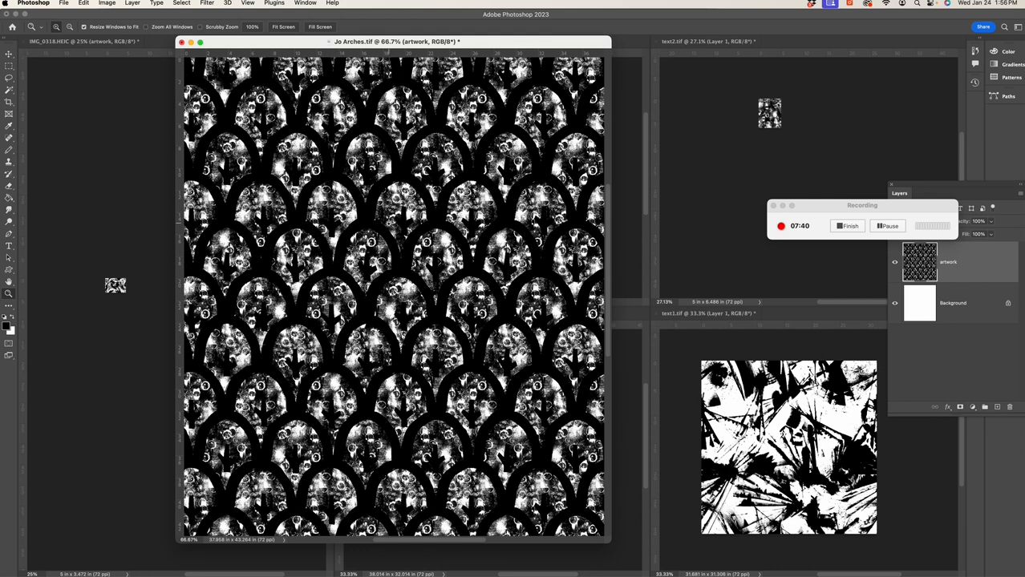
Undo the black and white fills and the pattern fill, going back to the selected purple areas on blue.
click(407, 253)
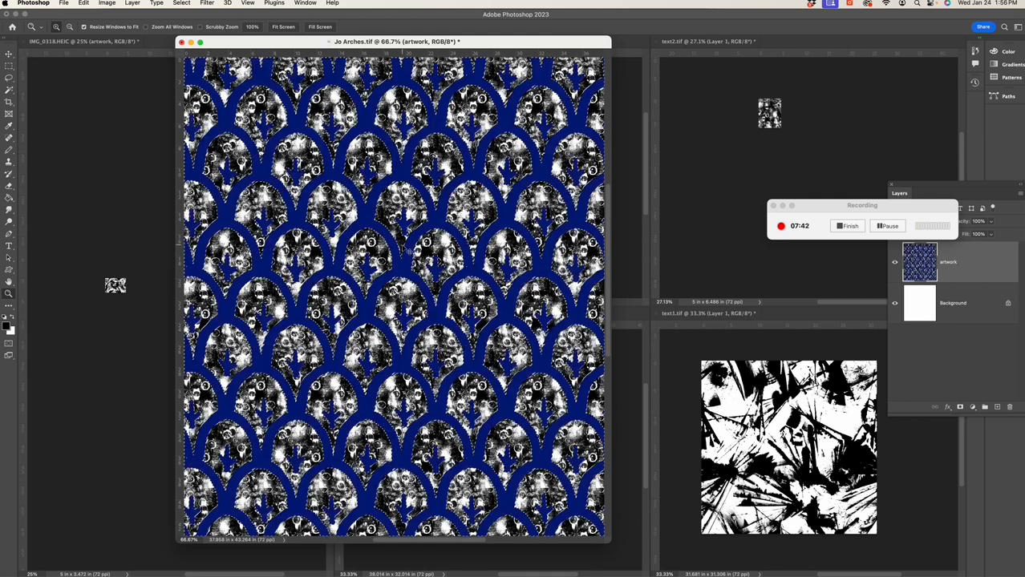
key(super+z)
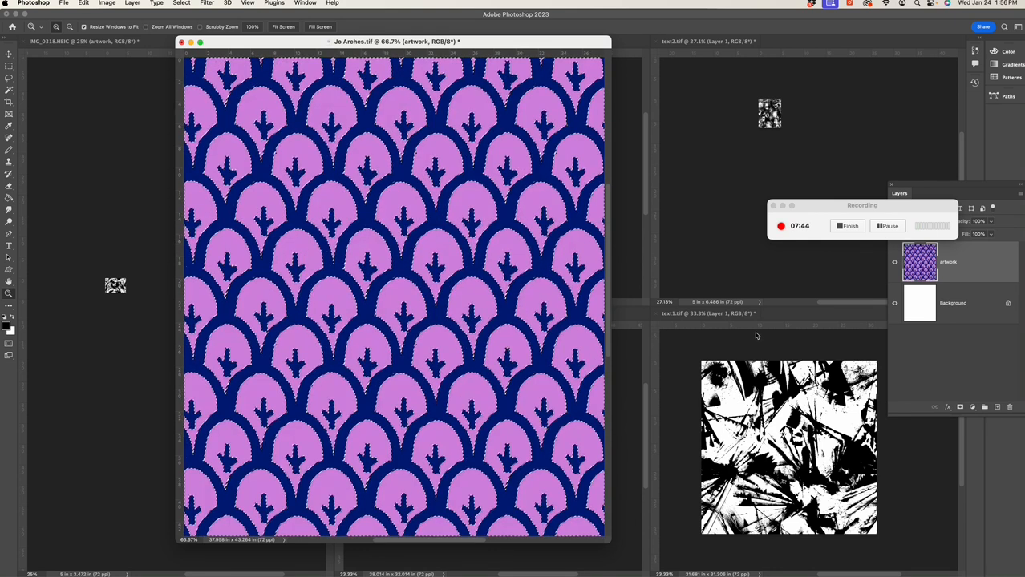
Resize the text1.tif image to 10 inches wide, keeping its proportions.
click(729, 314)
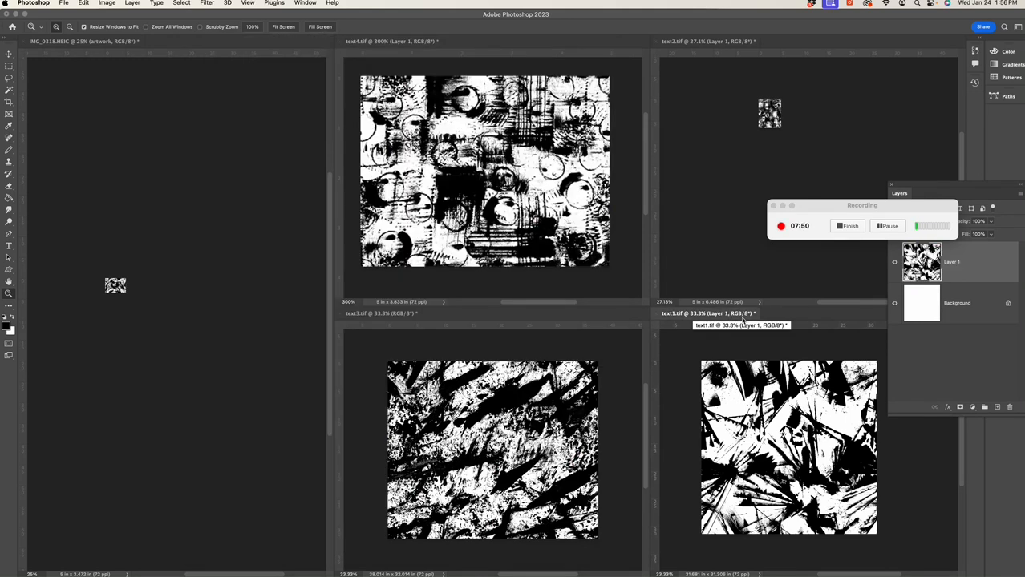
click(107, 4)
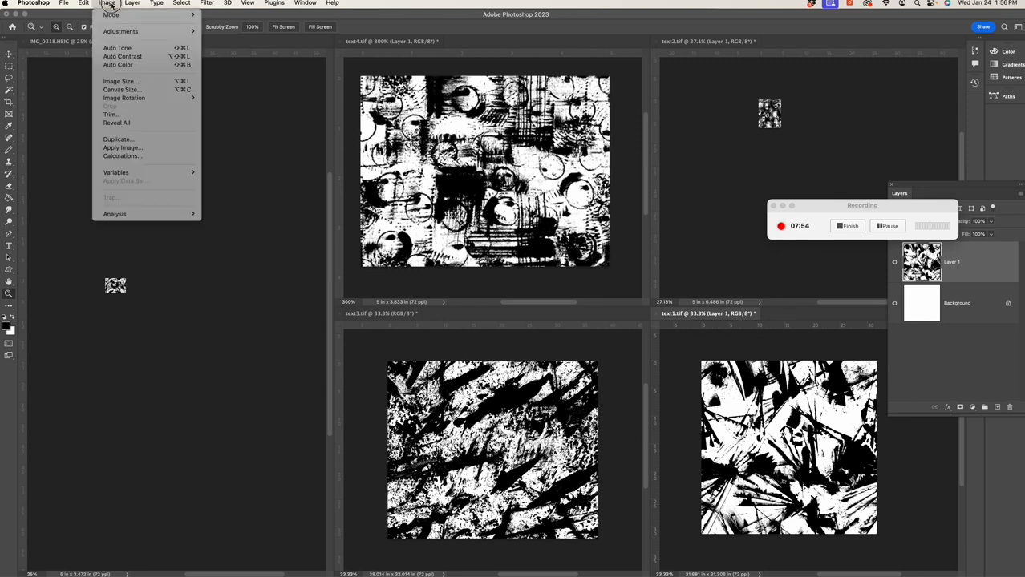
click(120, 81)
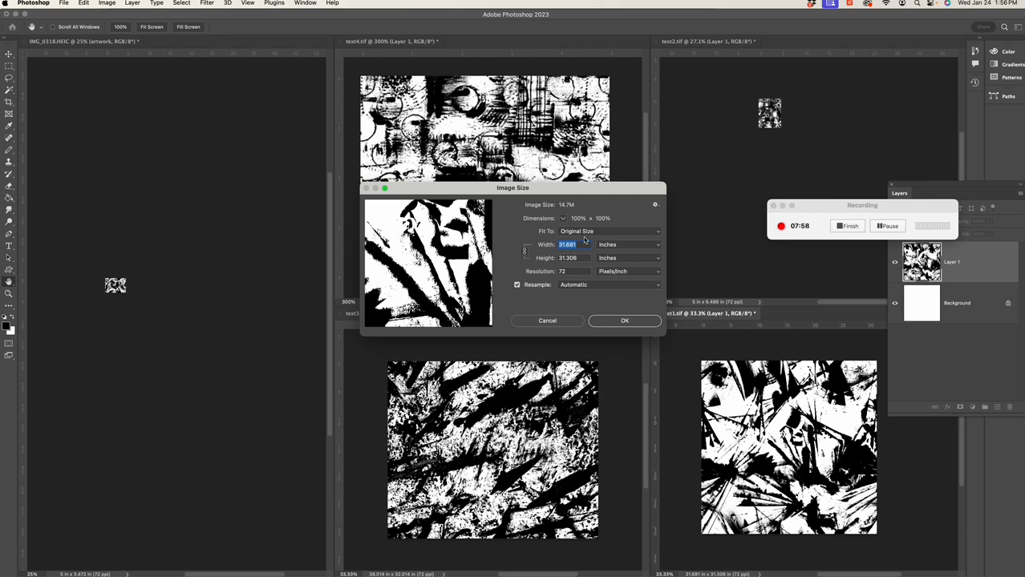
text(10)
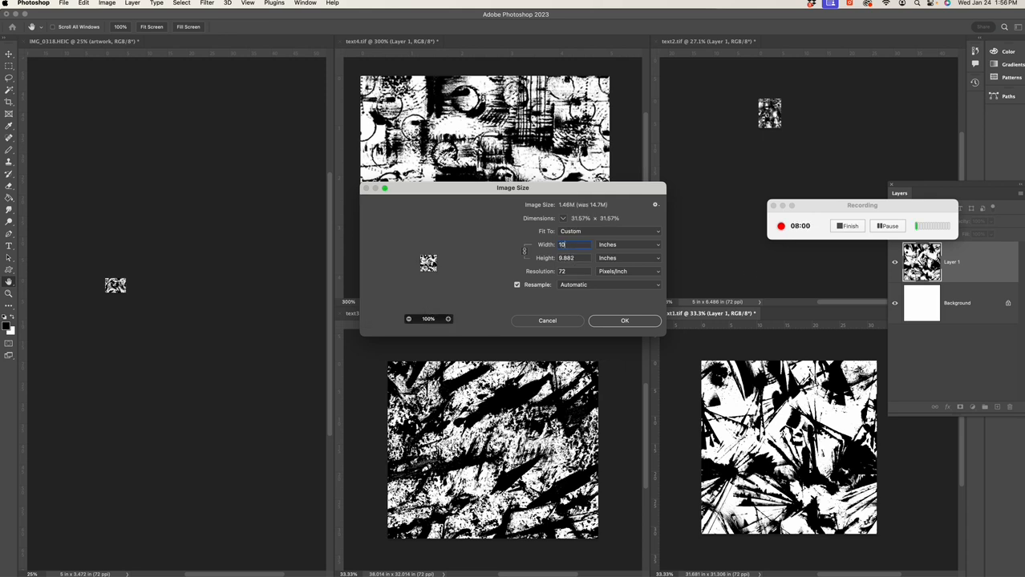
key(Return)
key(z)
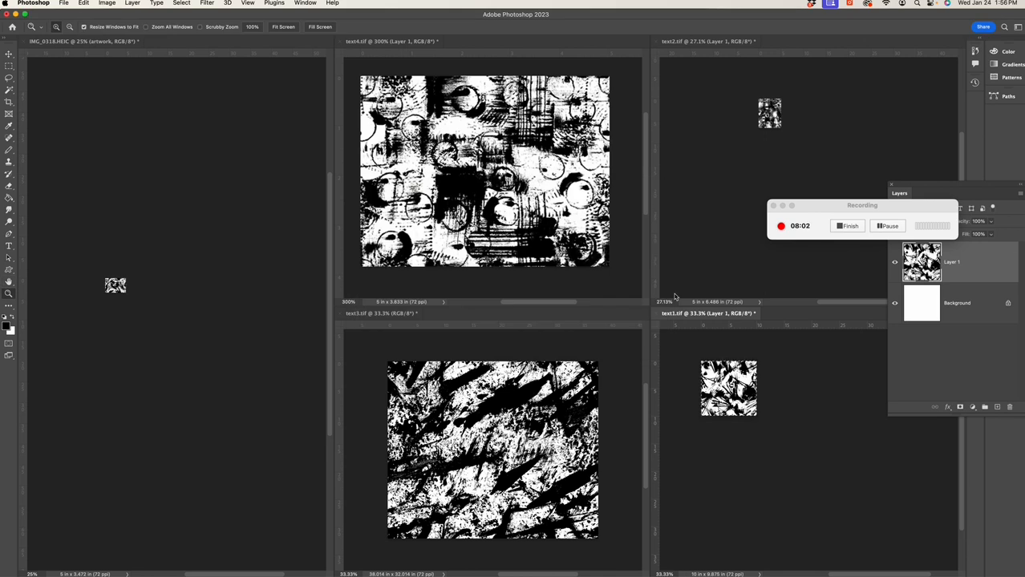
click(305, 3)
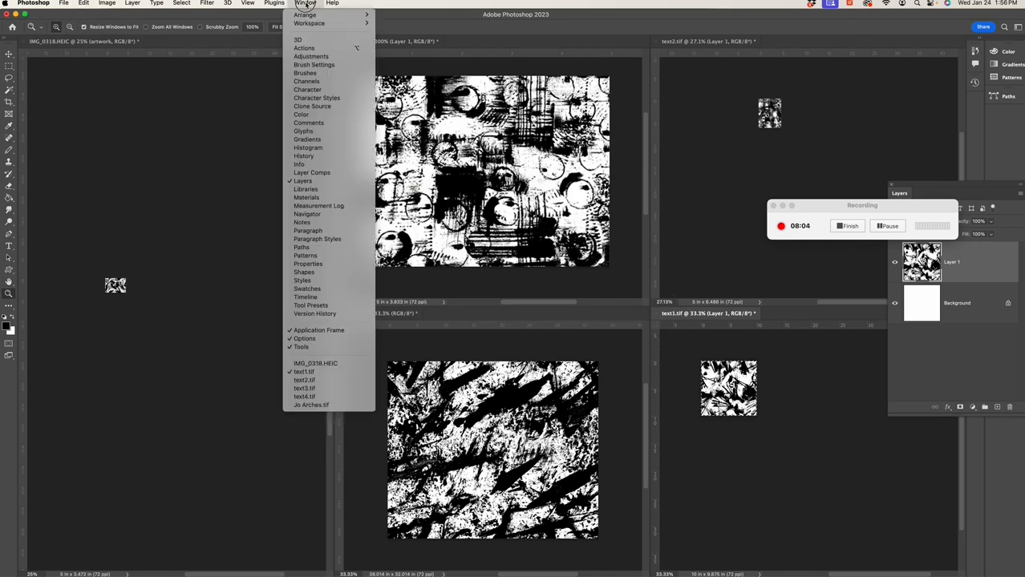
click(304, 404)
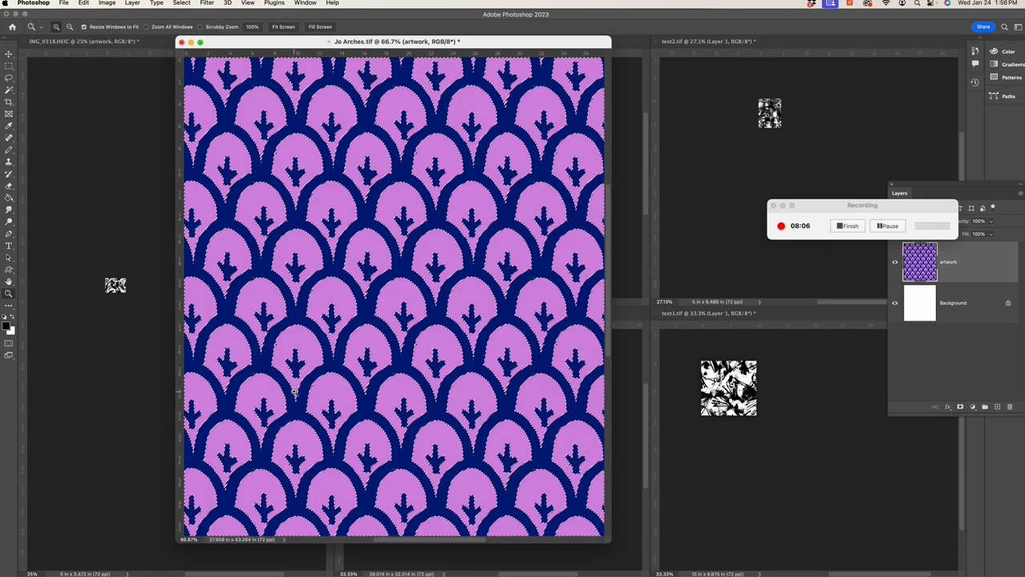
key(shift+F5)
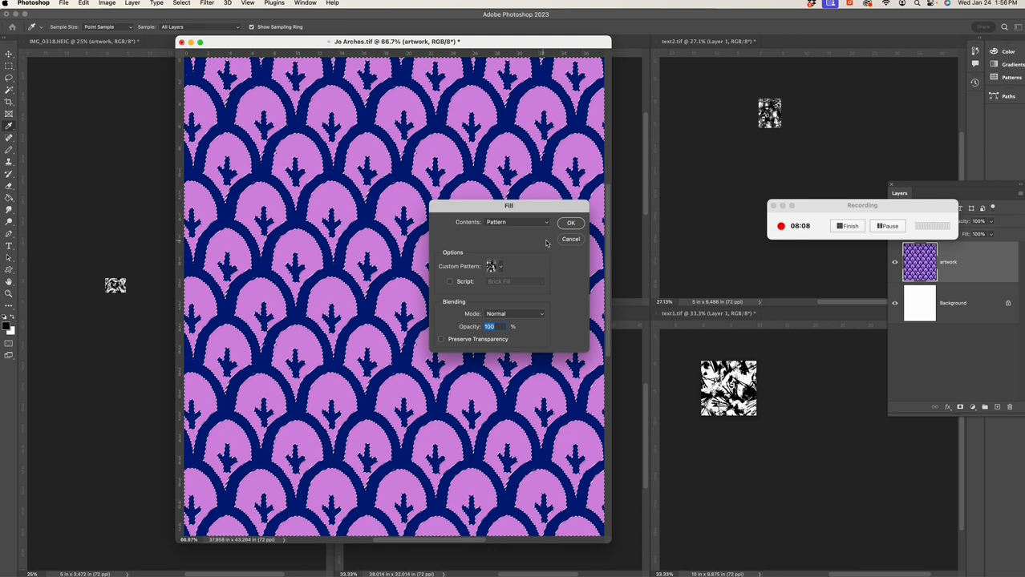
click(502, 270)
click(556, 325)
key(Escape)
Define the resized text1.tif image as a pattern named text1.tif.
click(702, 315)
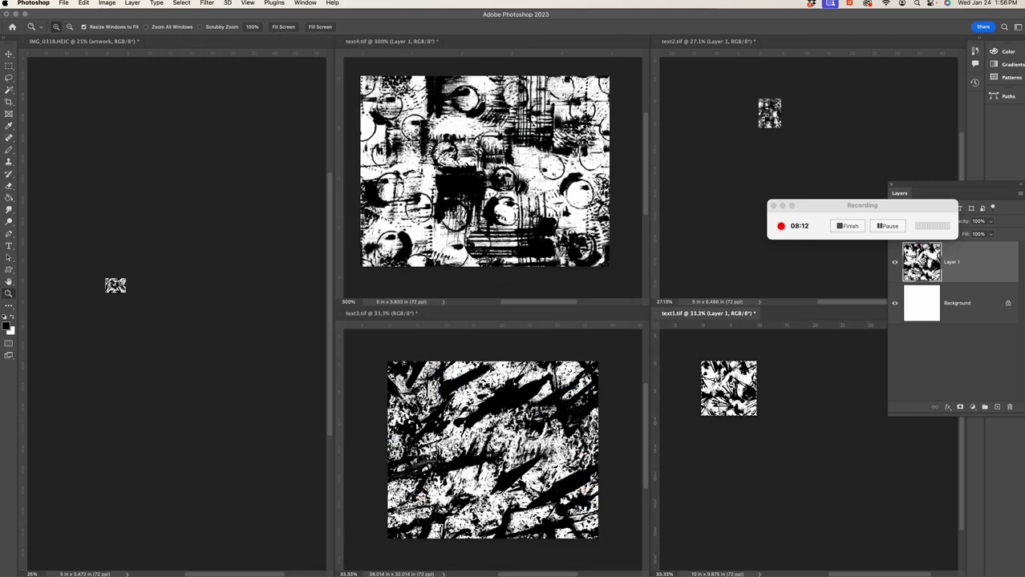
click(83, 2)
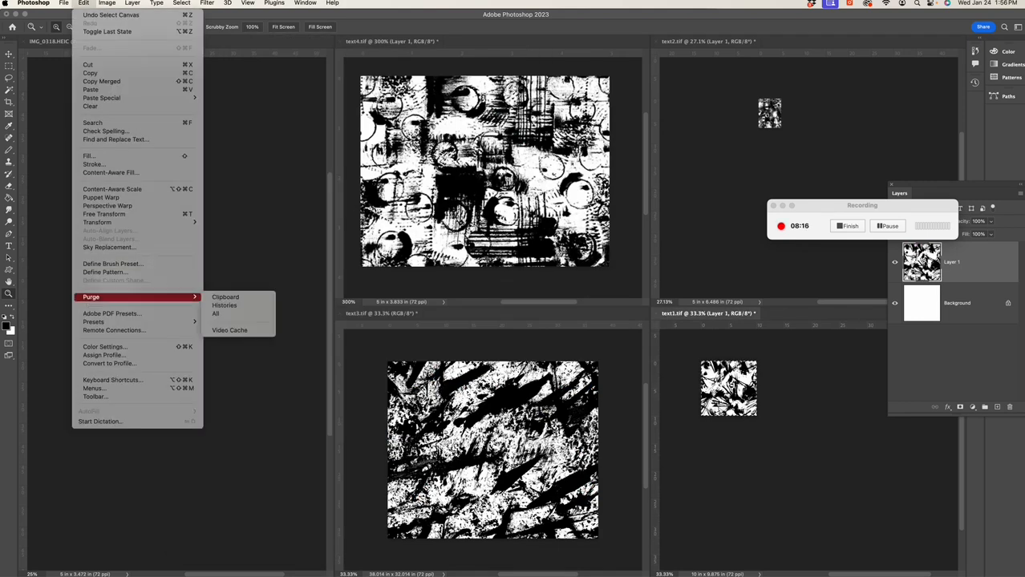
click(104, 272)
key(Return)
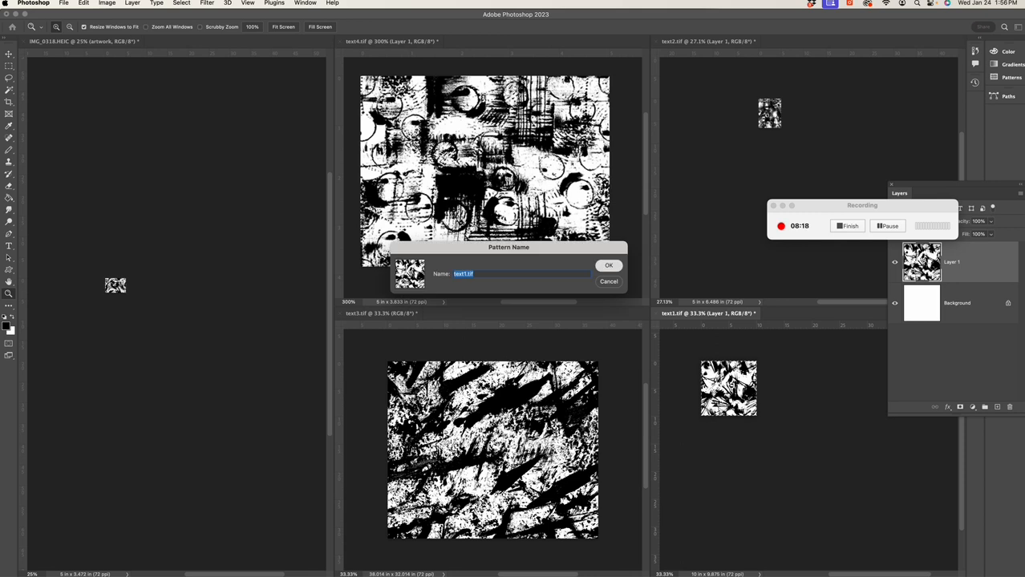
Fill the selected purple areas of Jo Arches.tif with the text1.tif pattern and deselect.
click(305, 2)
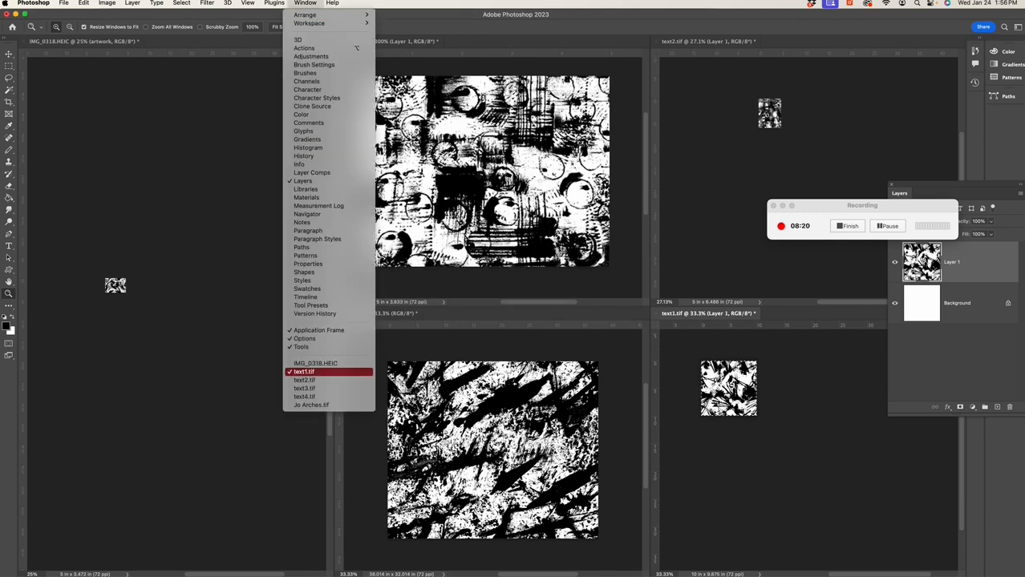
click(312, 405)
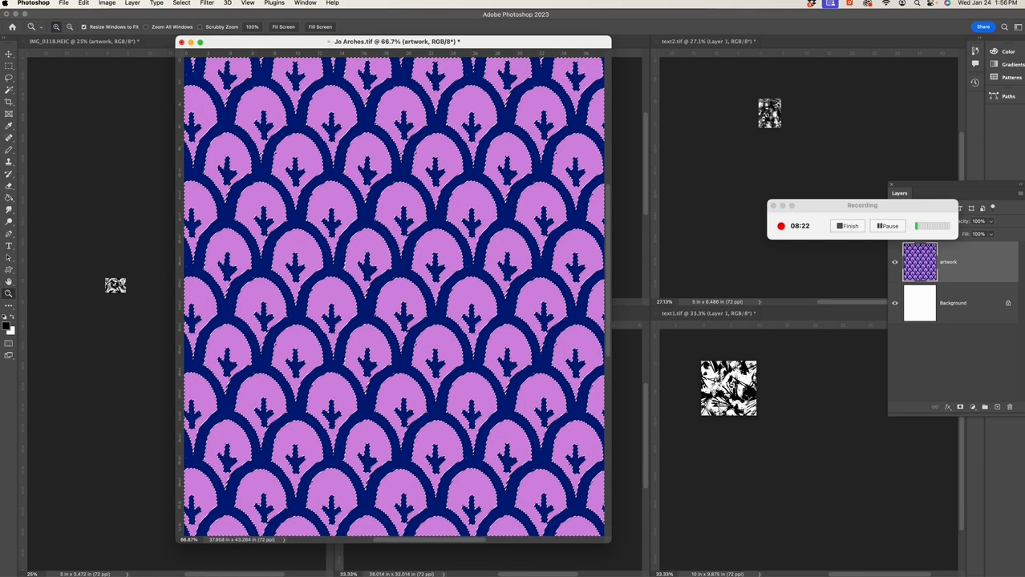
key(shift+F5)
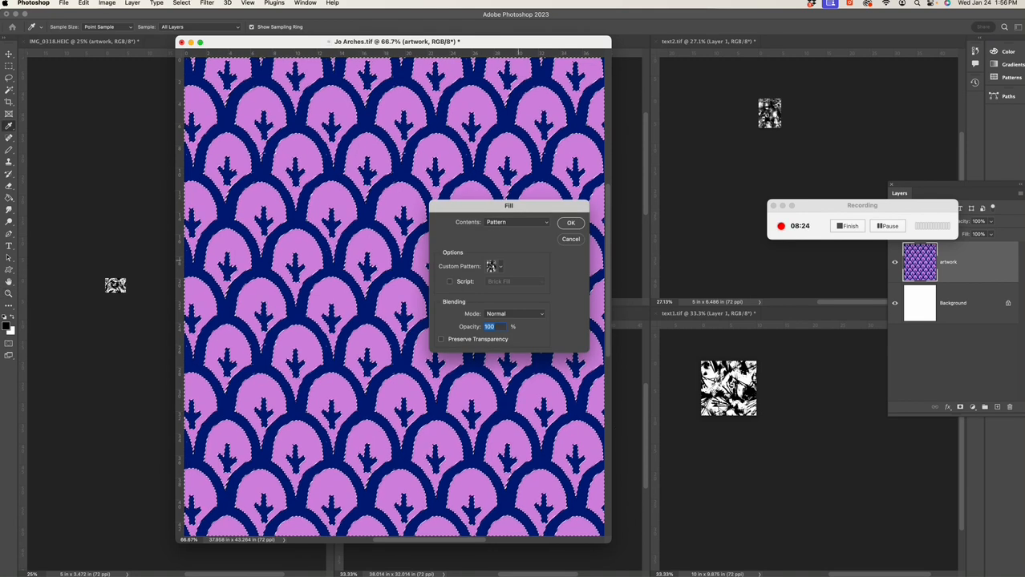
click(520, 342)
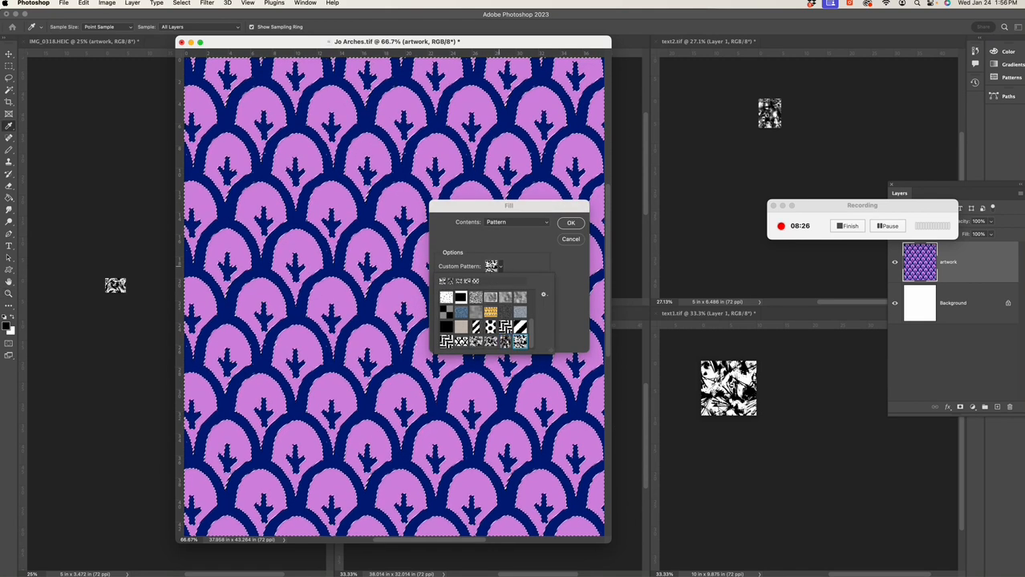
click(571, 223)
key(super+d)
Select all the blue arch outlines and motifs and fill them with the inverted text2.tif pattern.
key(w)
click(480, 250)
key(shift+F5)
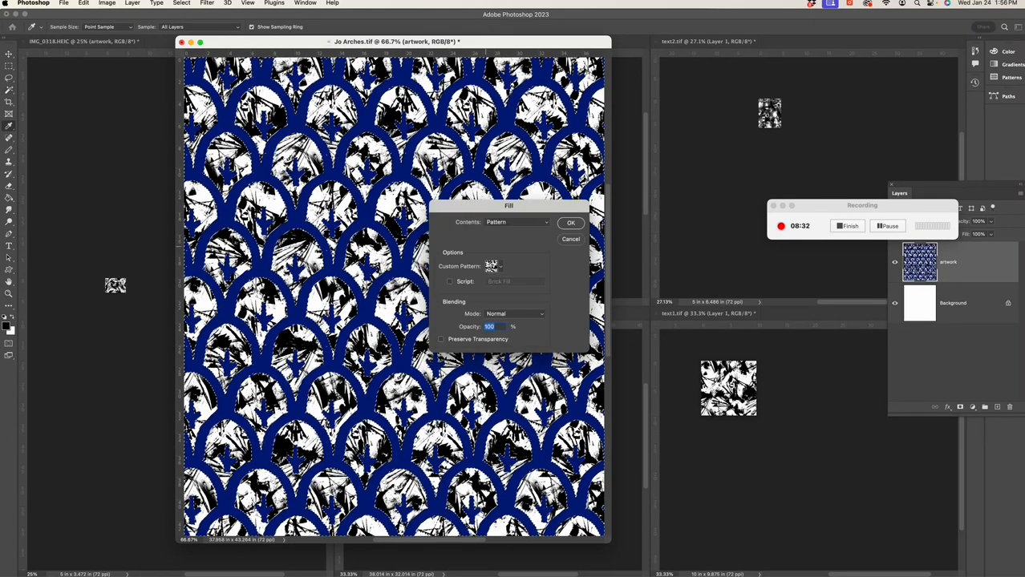
click(494, 266)
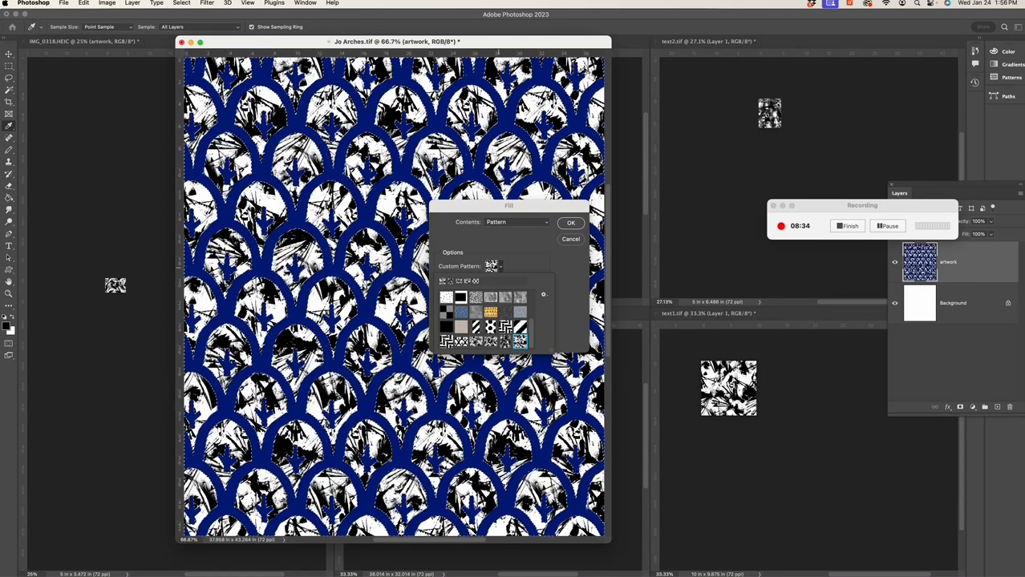
click(506, 342)
click(537, 259)
key(Return)
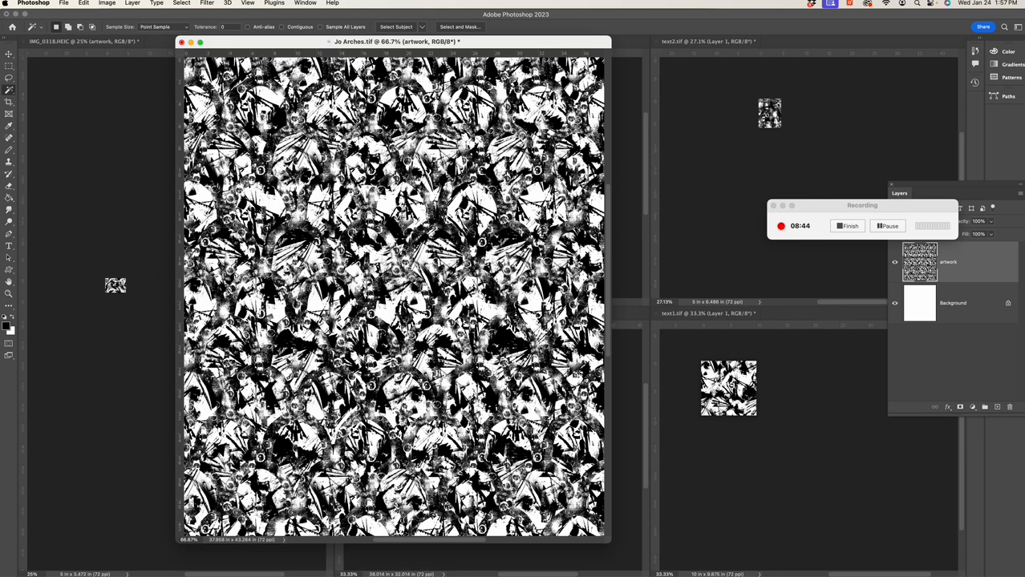
Try filling the whole artwork with the text1.tif pattern and undo that fill.
key(shift+F5)
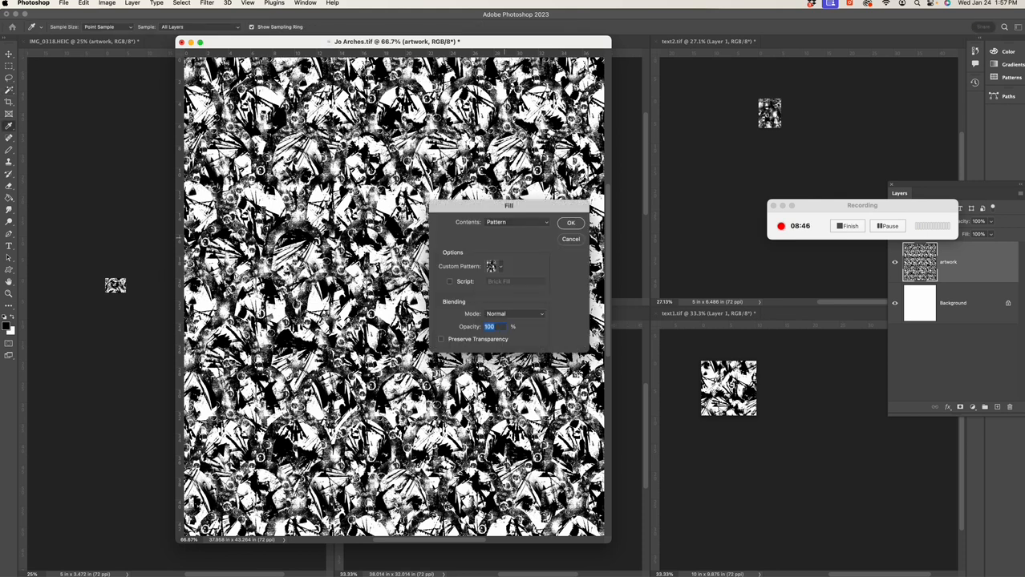
click(500, 267)
click(520, 341)
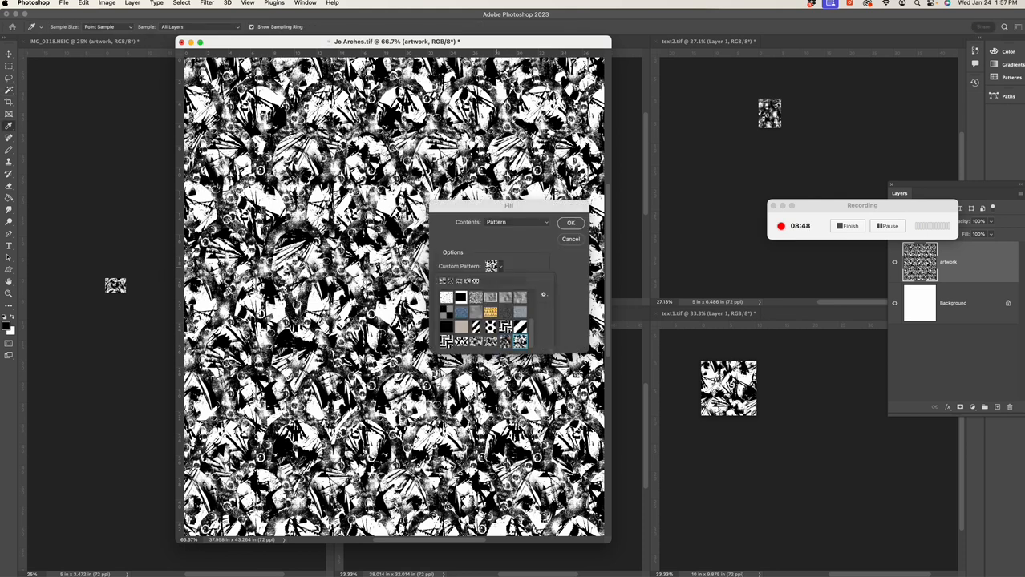
key(Return)
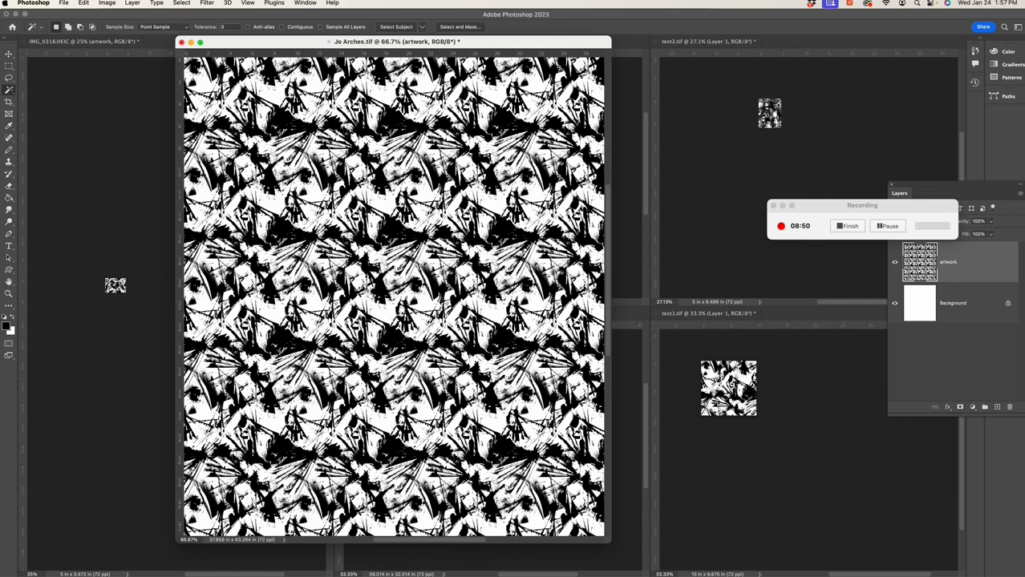
key(super+z)
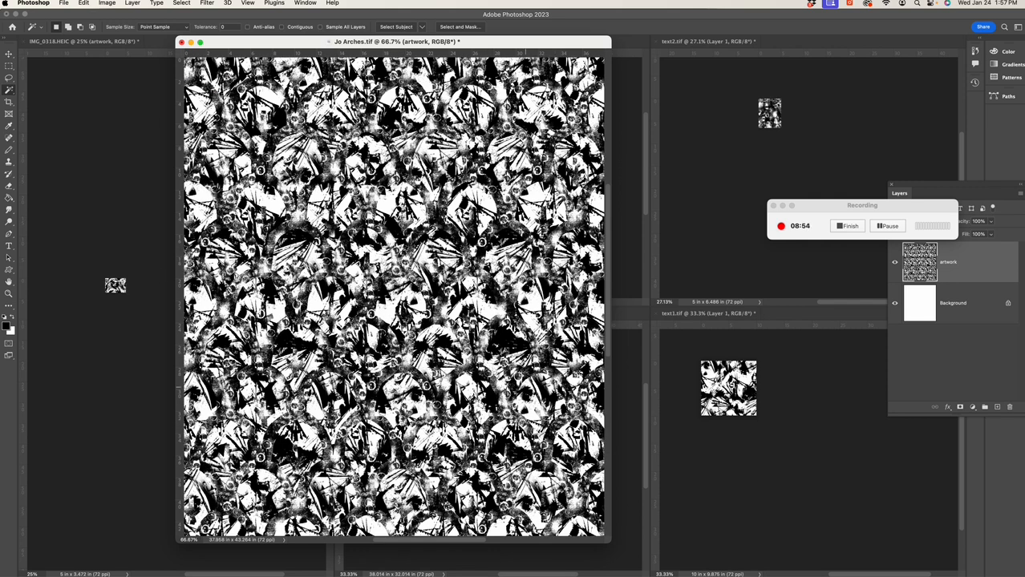
Enlarge the Jo Arches window and apply a Threshold adjustment at level 128 to the artwork layer.
drag(611, 543, 737, 576)
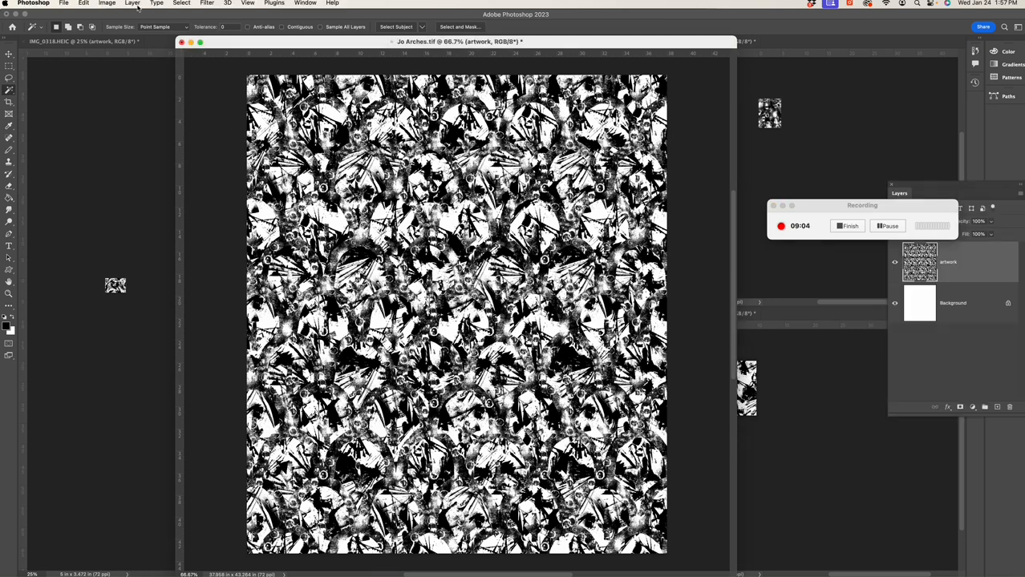
click(111, 4)
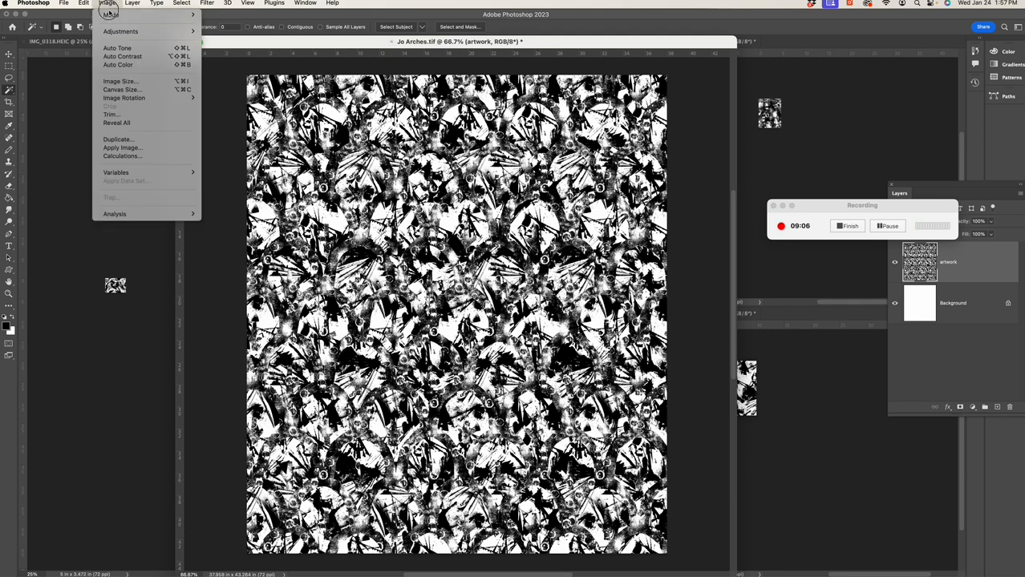
mouse_move(107, 31)
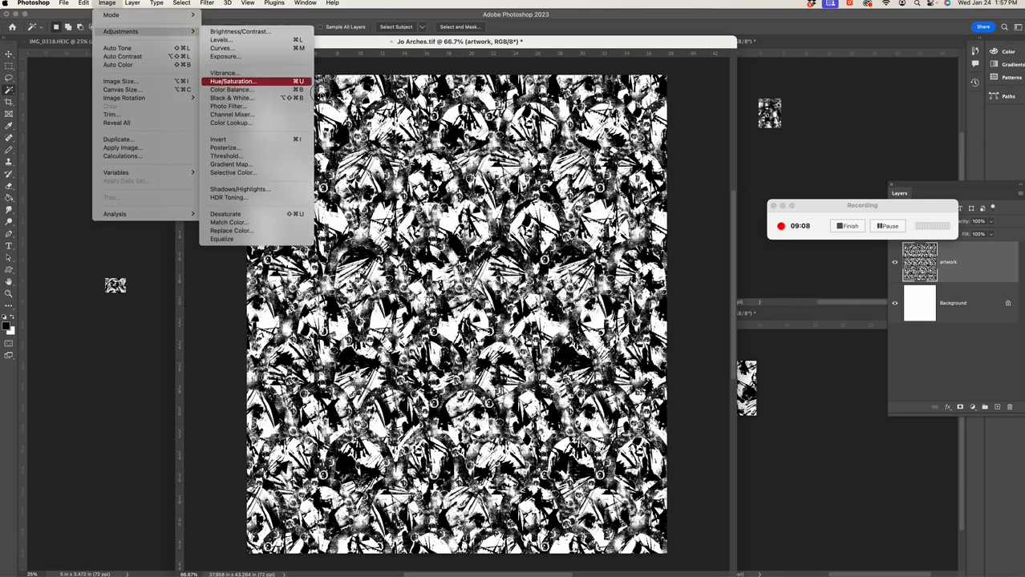
click(286, 157)
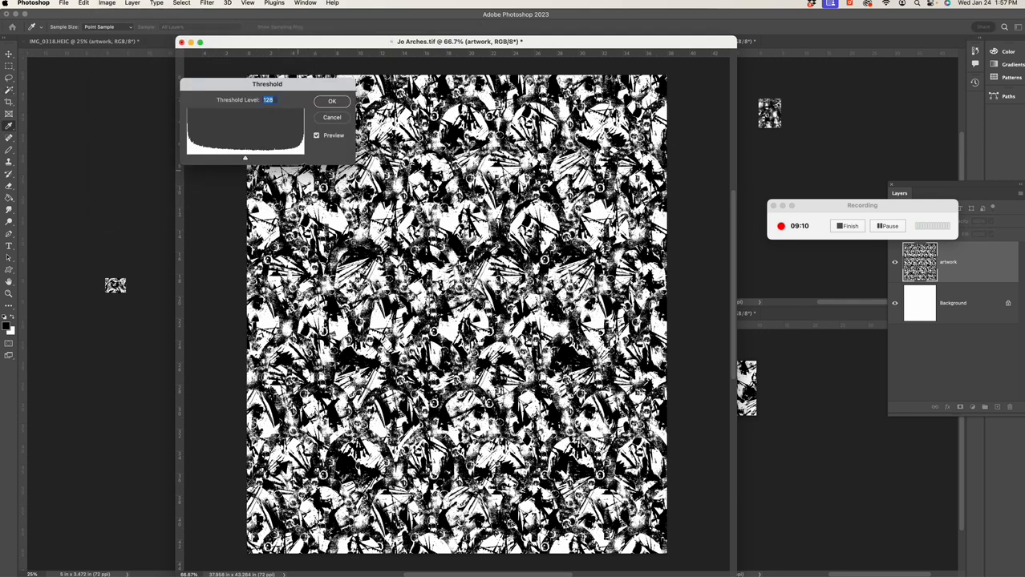
click(331, 107)
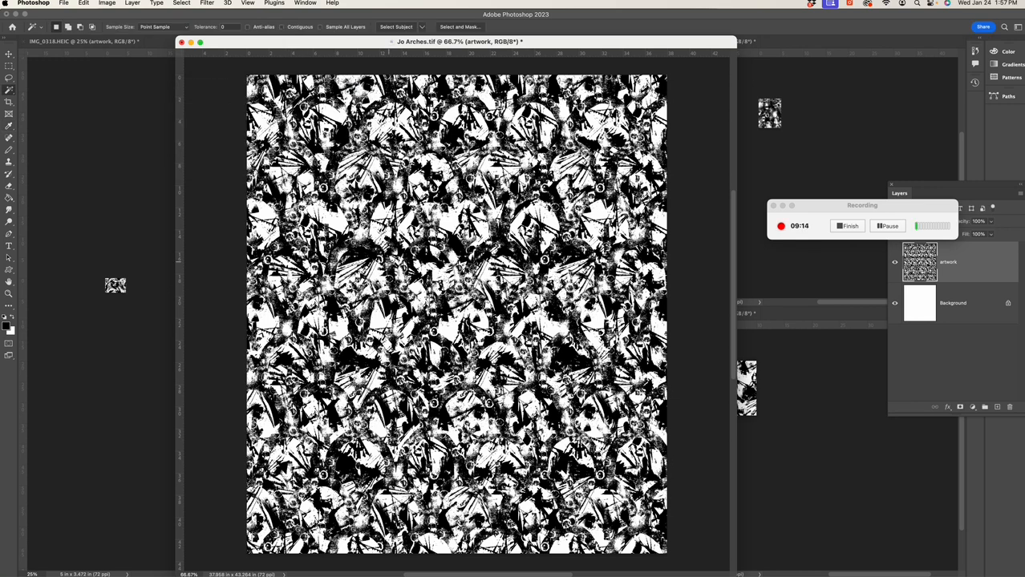
Select all the black areas of the artwork and fill them with light olive #aeb195.
key(z)
click(457, 265)
click(453, 269)
key(w)
click(7, 325)
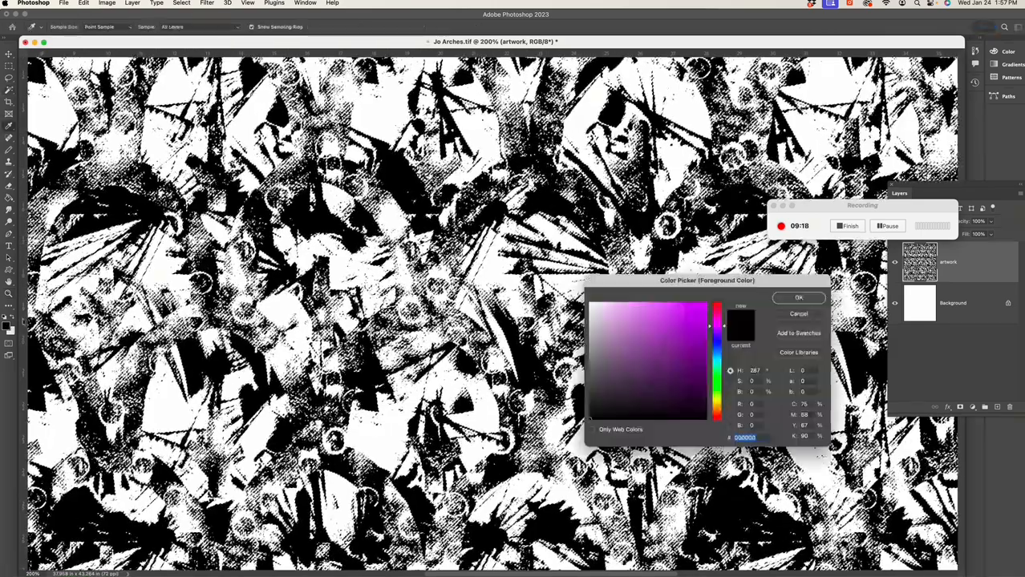
click(712, 398)
click(620, 332)
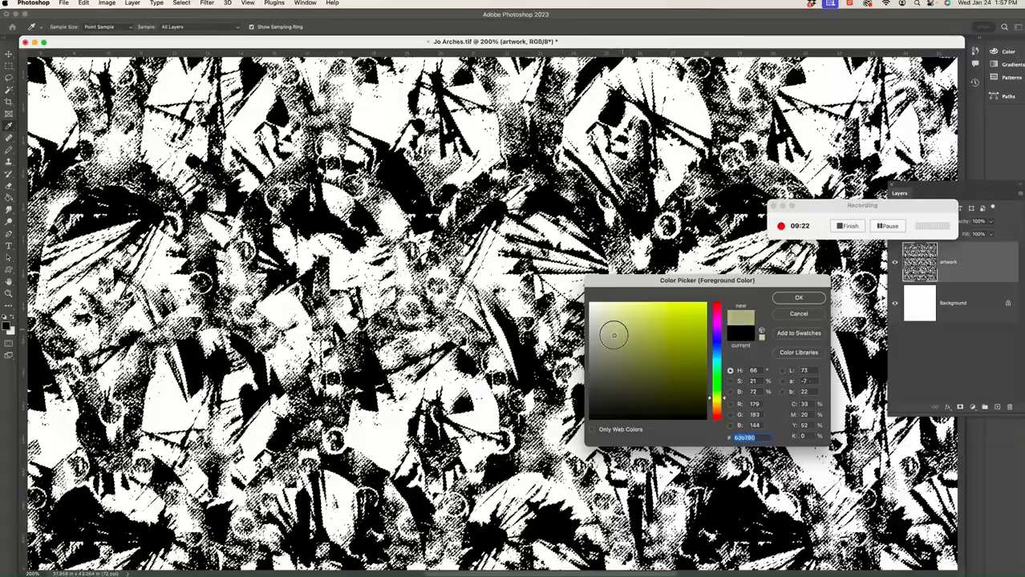
click(793, 298)
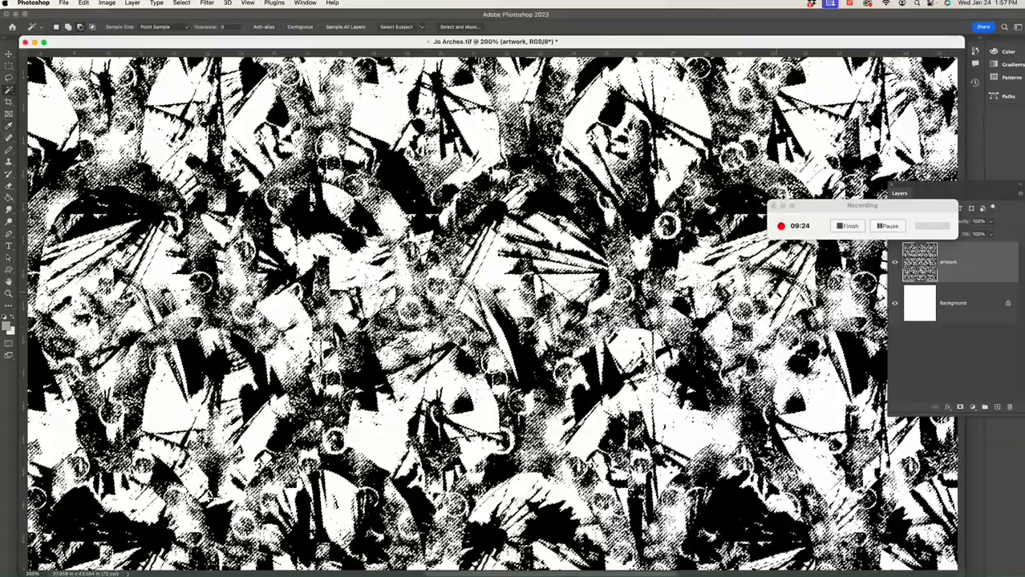
key(alt+BackSpace)
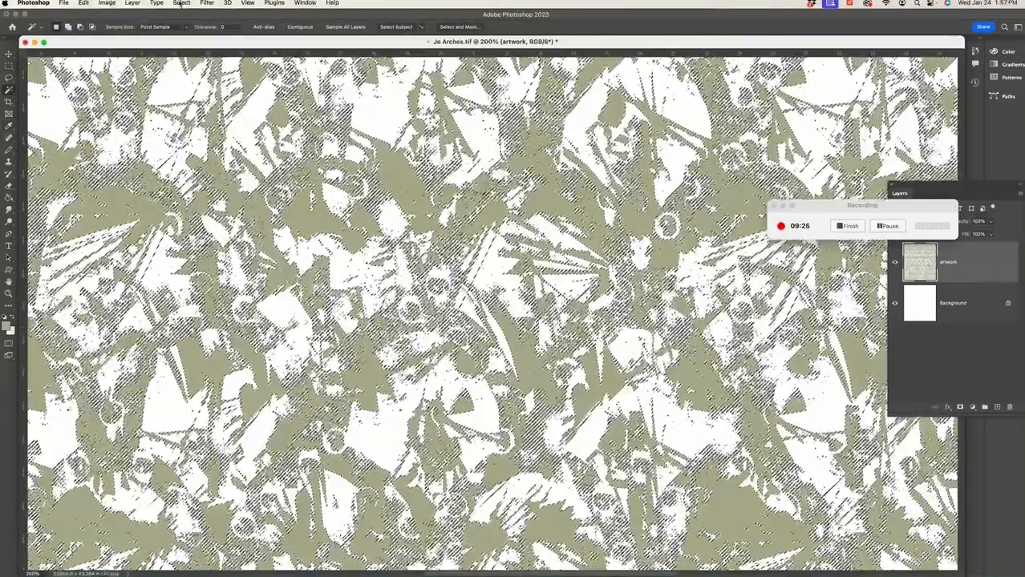
Invert the selection, fill the white areas with the darker olive #959879, and fit the artwork on screen.
click(181, 3)
click(175, 45)
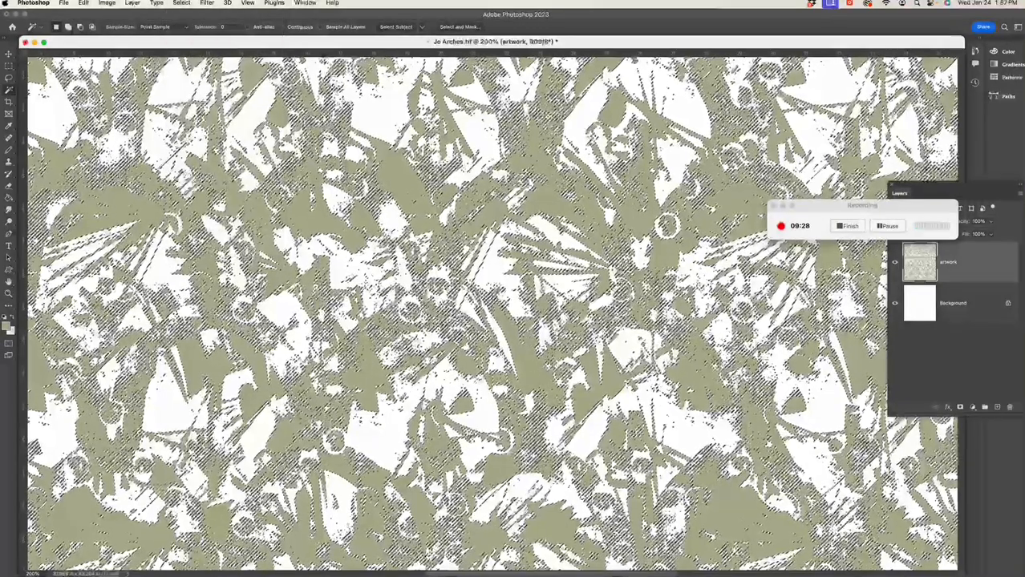
click(7, 326)
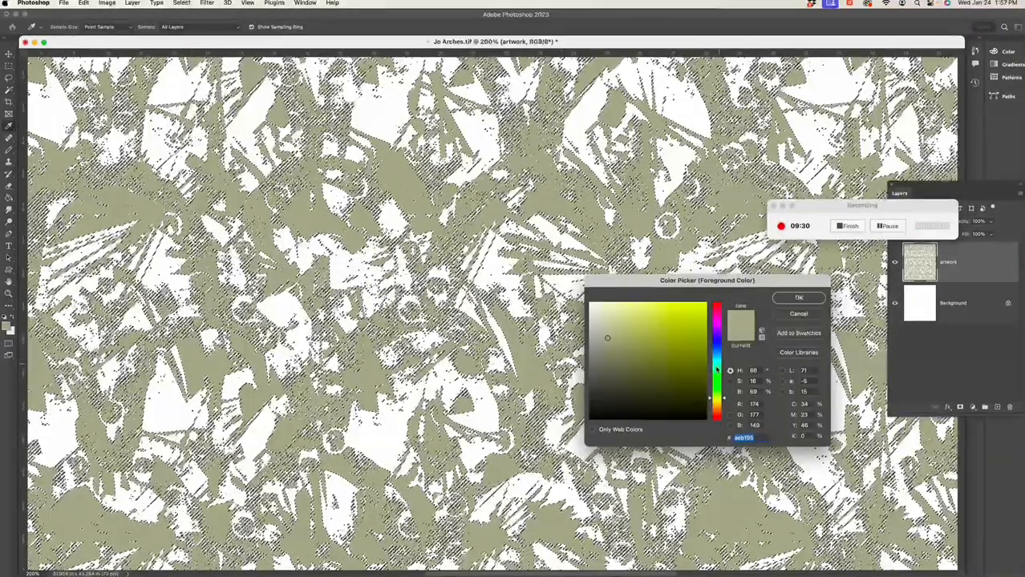
mouse_move(601, 331)
mouse_down()
mouse_move(601, 320)
mouse_move(589, 325)
mouse_move(612, 349)
mouse_up()
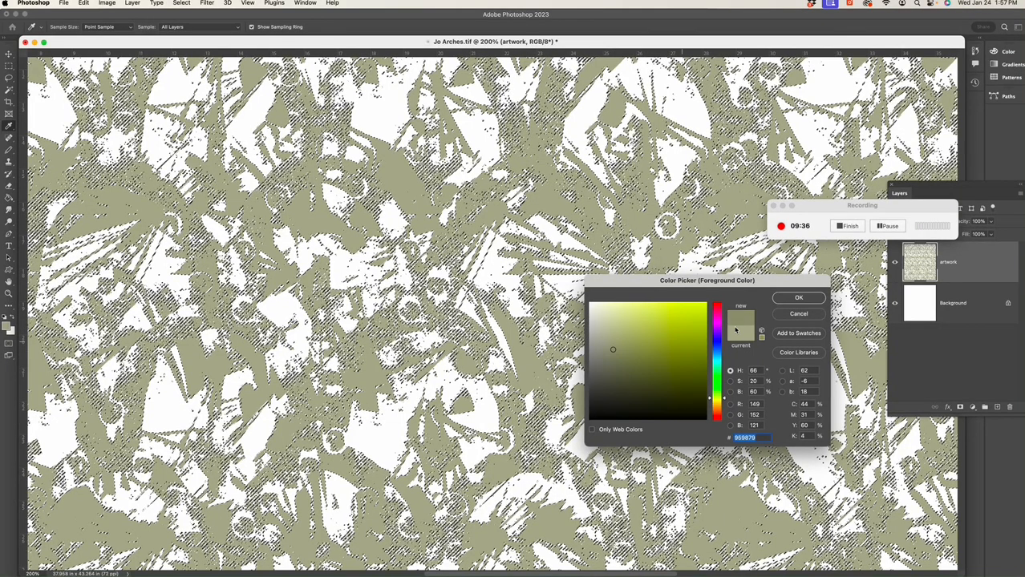
click(790, 298)
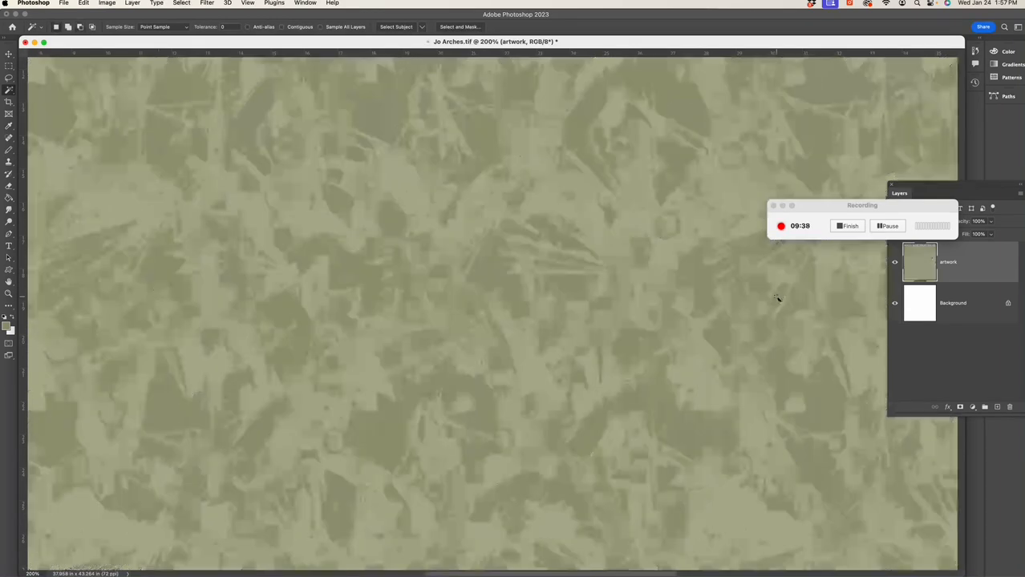
double_click(9, 282)
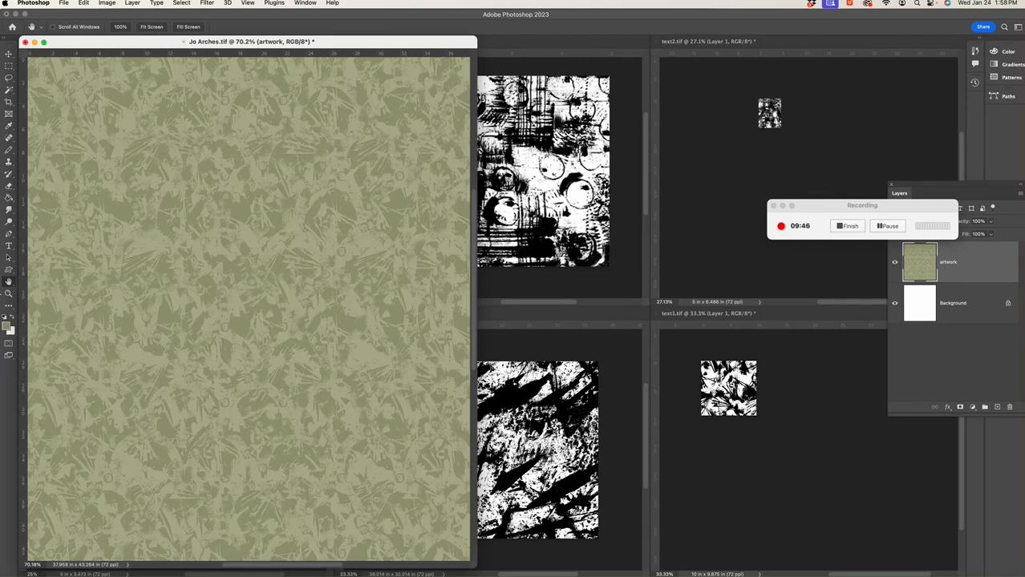
Undo both olive fills and the selection, going back to the black-and-white artwork.
key(super+z)
key(super+z)
key(super+z)
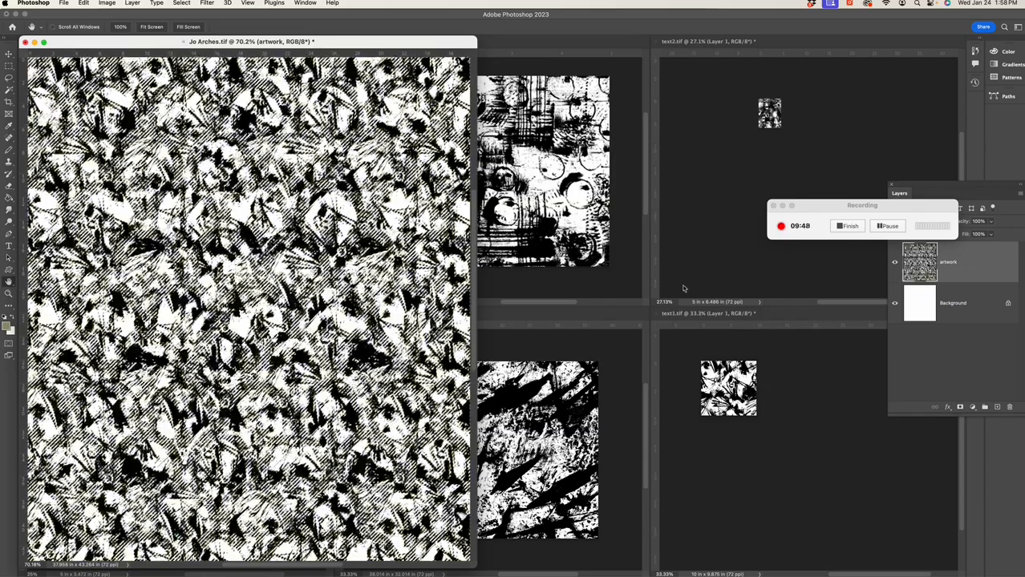
key(super+z)
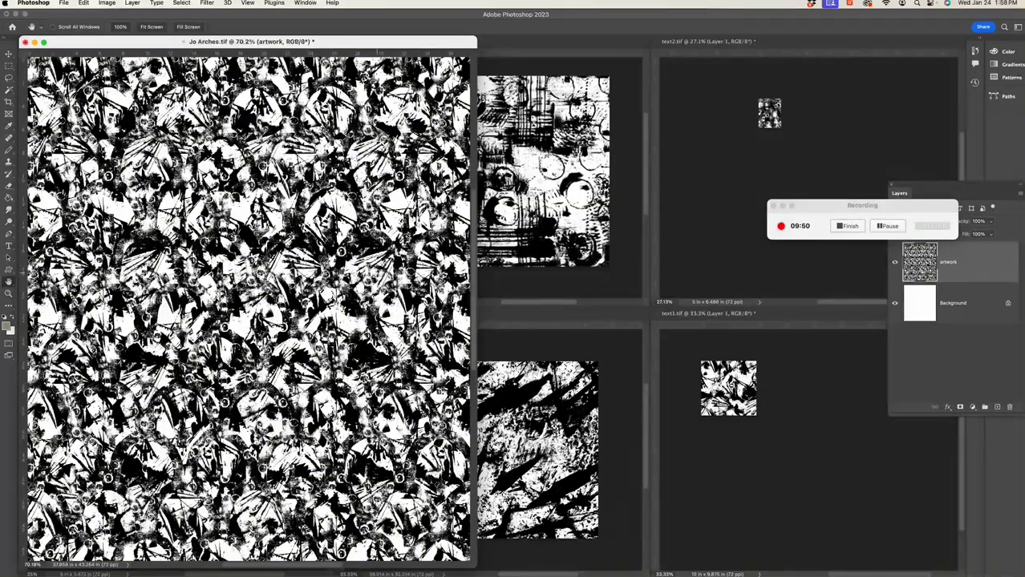
key(super+z)
key(super+z)
key(super+z)
key(super+z)
key(super+z)
key(super+z)
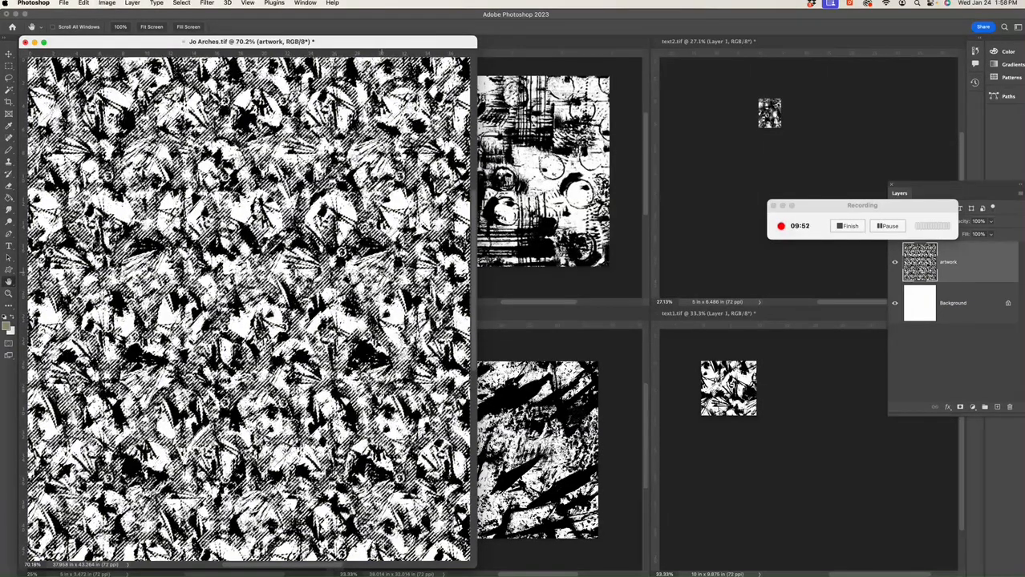
key(super+z)
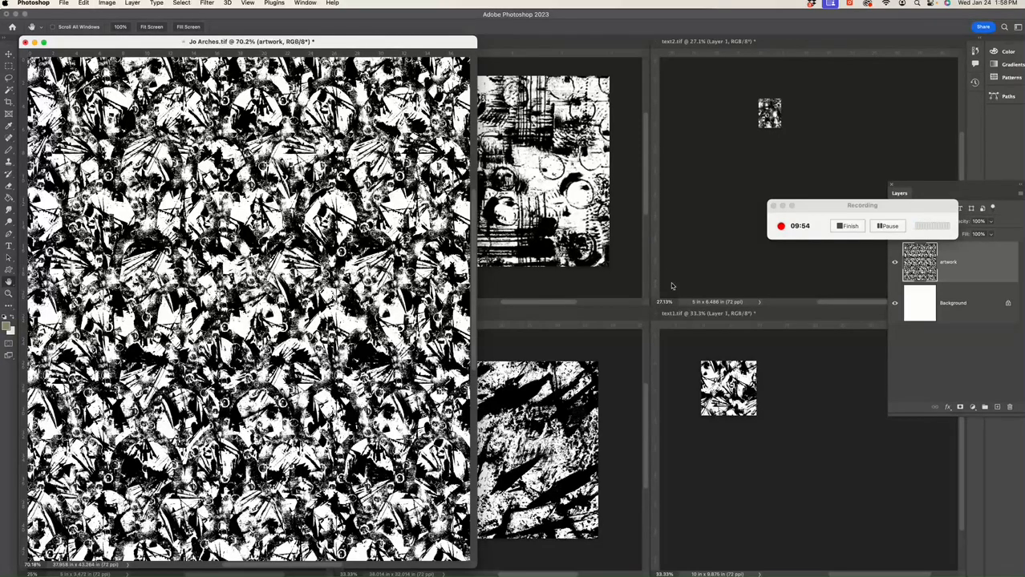